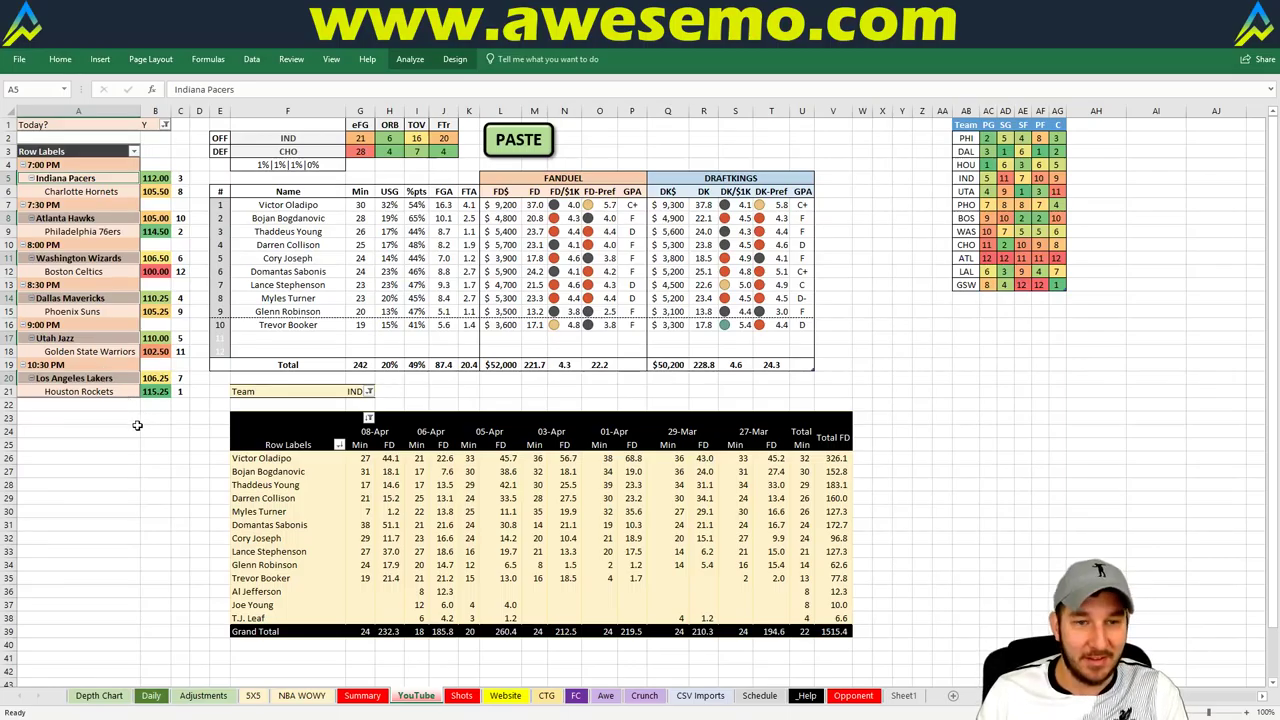
pyautogui.click(116, 416)
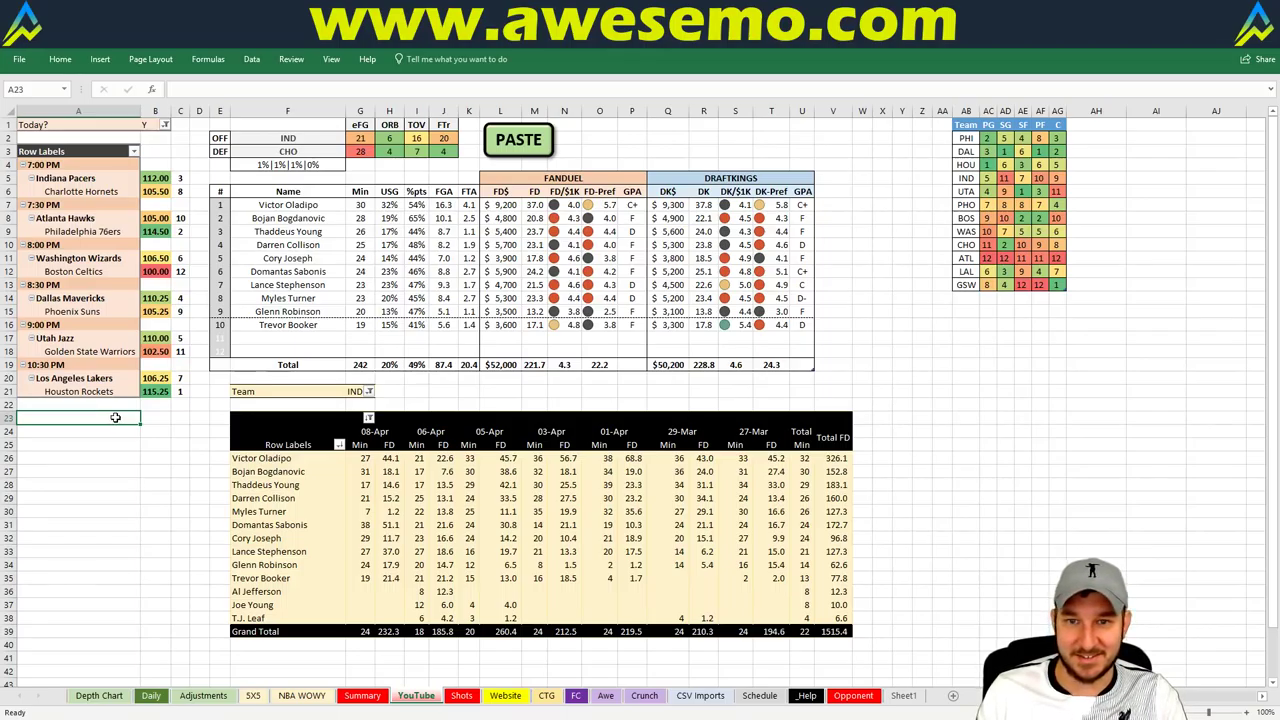
pyautogui.click(194, 364)
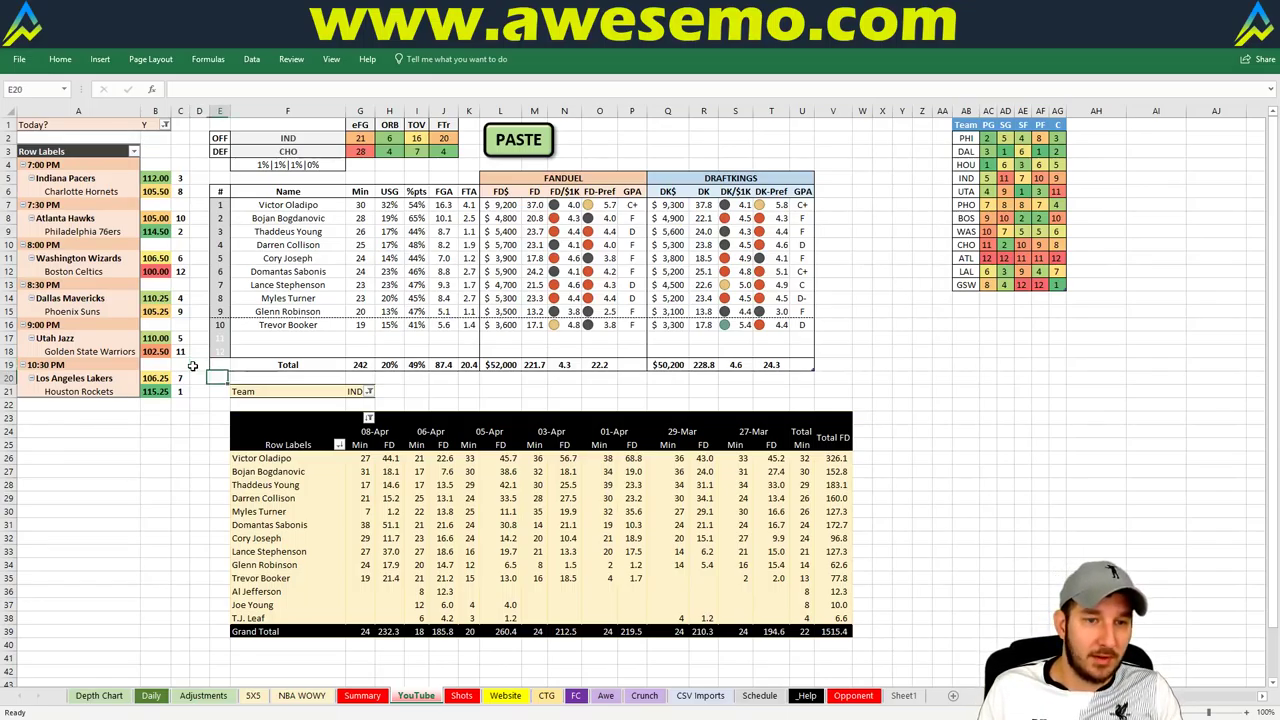
# Set the Team filter above the player game log to CHO to load the Charlotte matchup
pyautogui.click(352, 391)
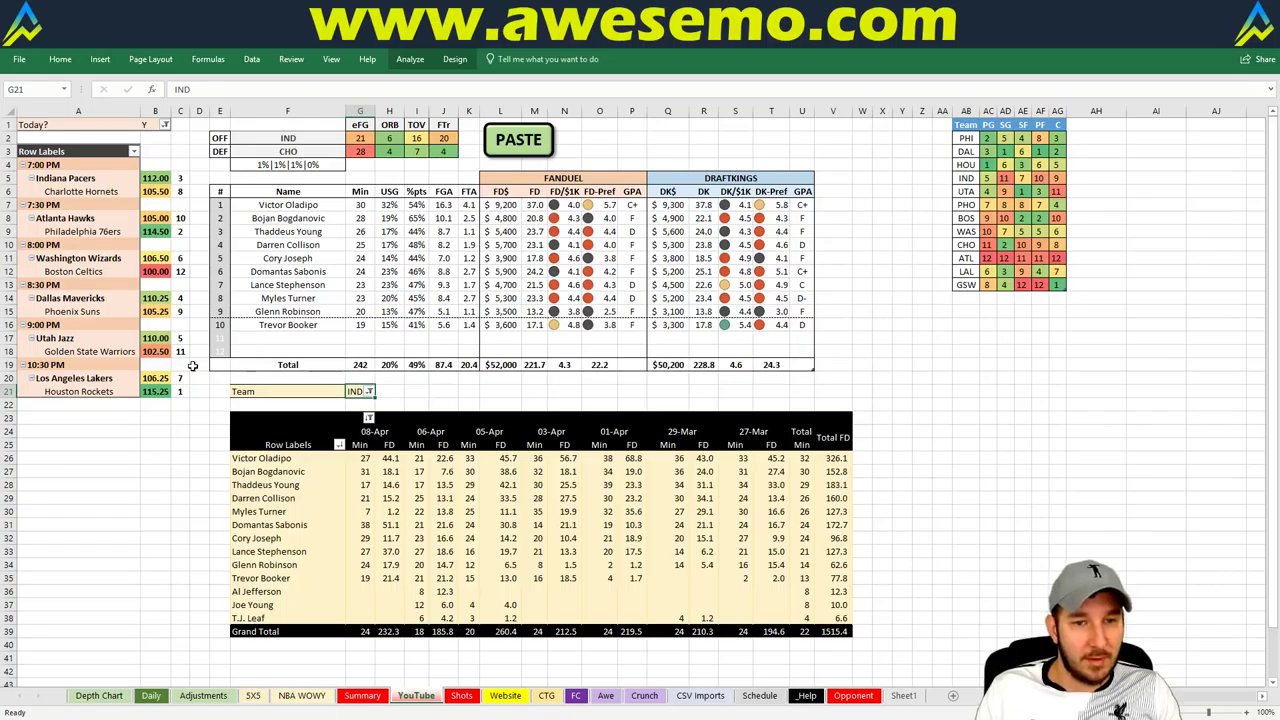
pyautogui.write('CHO')
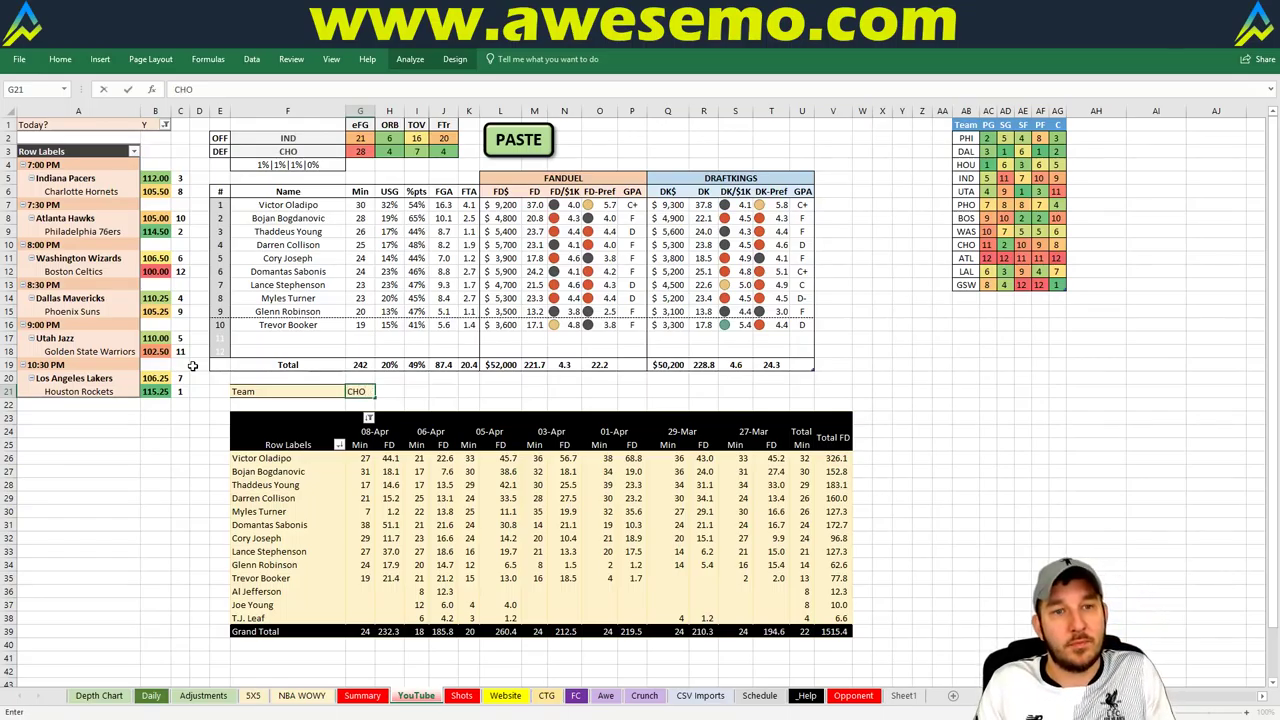
pyautogui.press('Return')
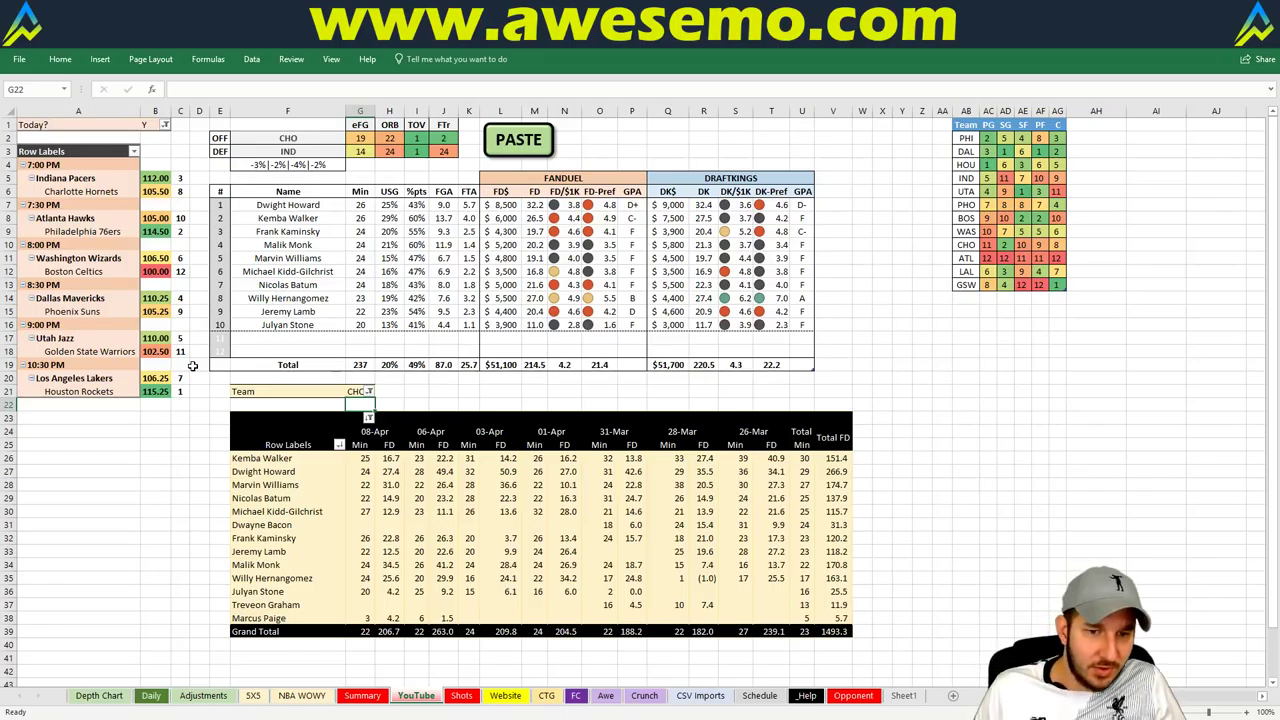
# Examine the Charlotte players' recent minutes and FD scores in the game log, starting with the 08-Apr minutes
pyautogui.click(366, 456)
pyautogui.moveTo(366, 456); pyautogui.dragTo(366, 604)
pyautogui.click(500, 538)
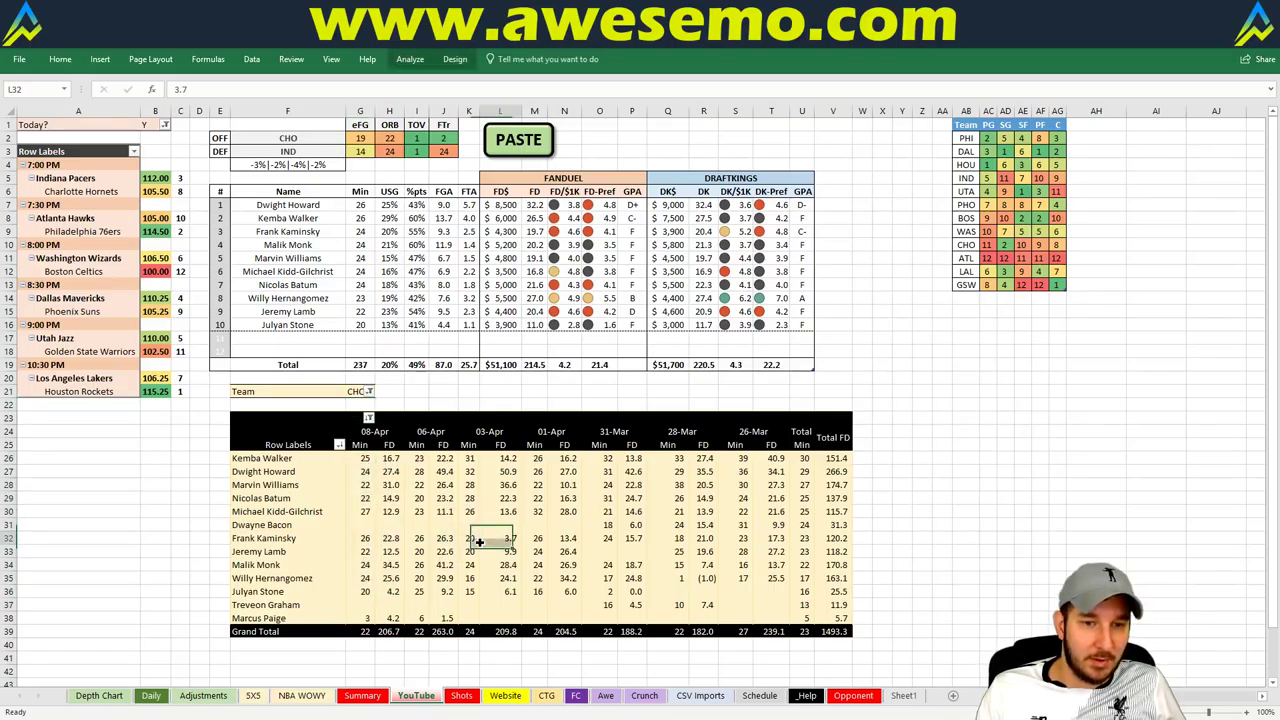
# Change the game log's Team filter to ATL to load the Atlanta projections and recent games
pyautogui.click(465, 392)
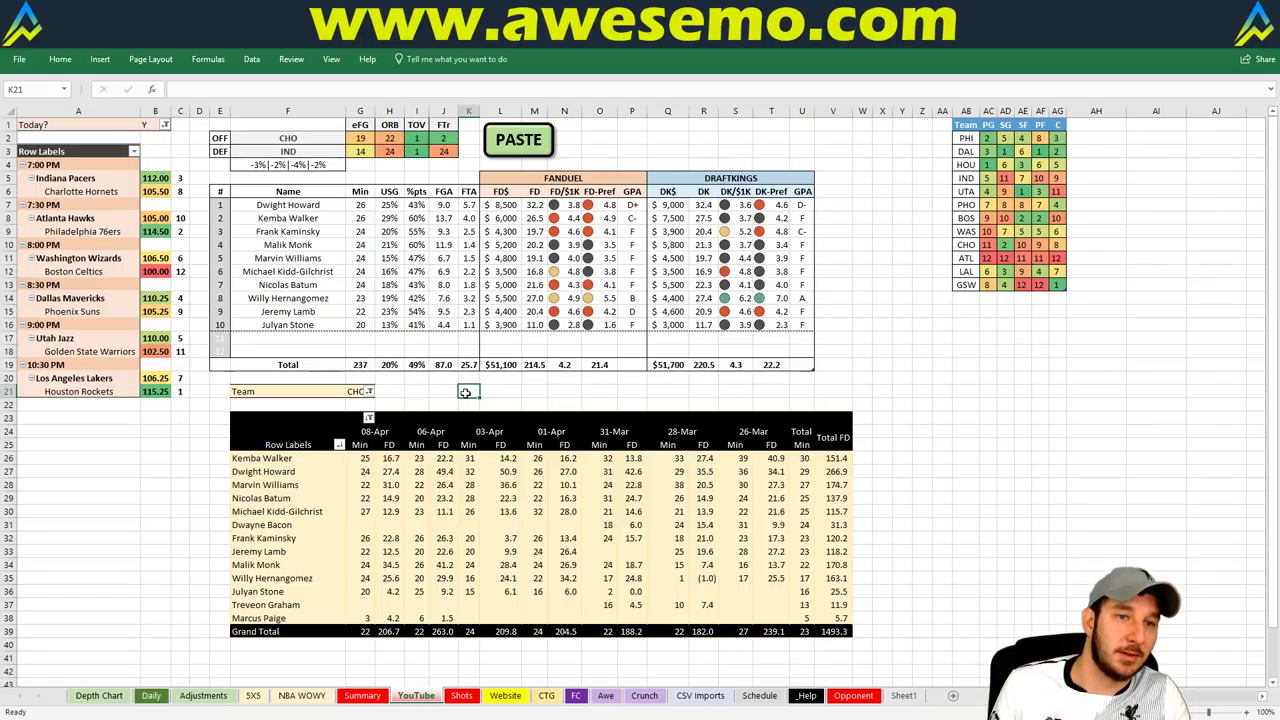
pyautogui.press('Left')
pyautogui.press('Left')
pyautogui.press('Left')
pyautogui.press('Left')
pyautogui.write('ATL')
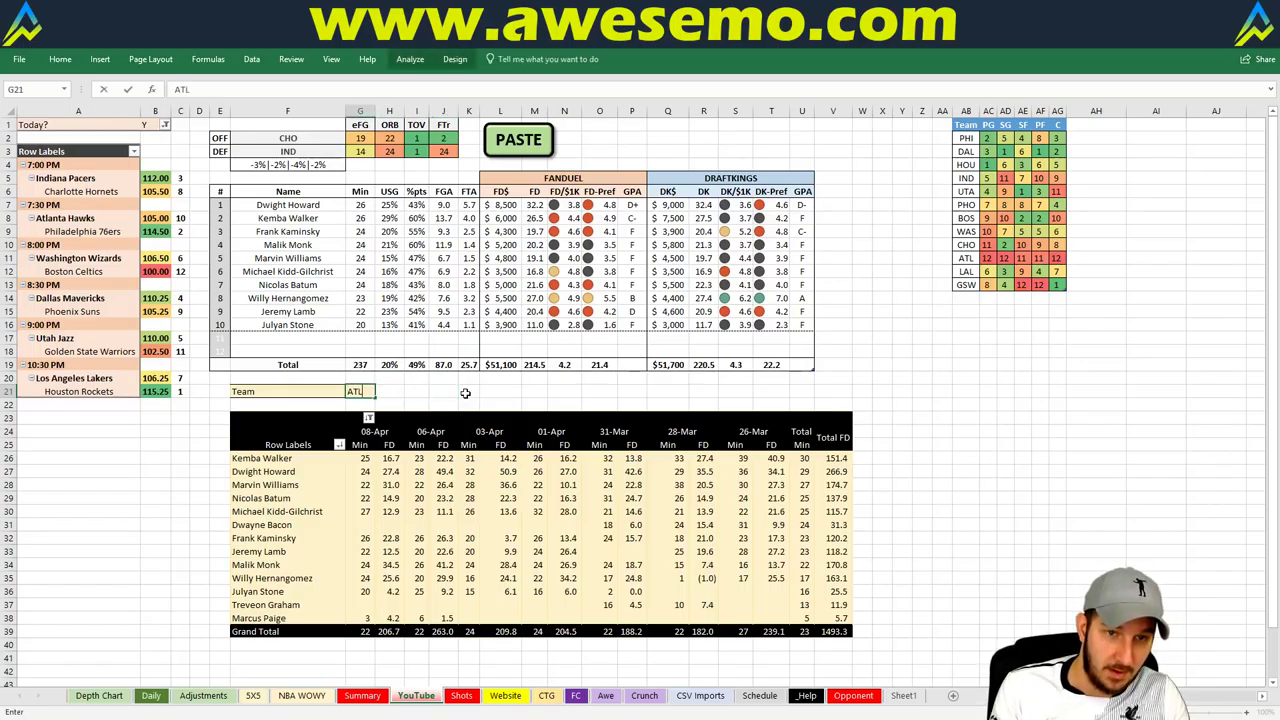
pyautogui.press('Return')
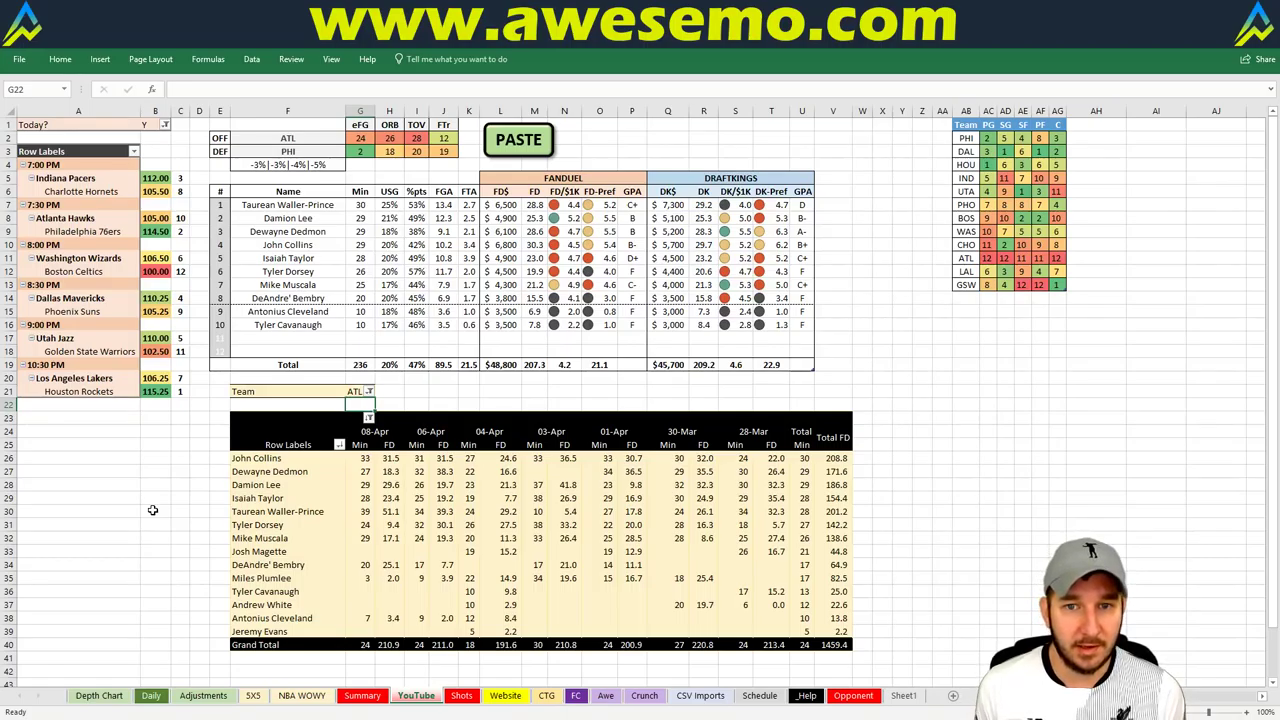
# Change the game log's Team filter to PHI to load the Philadelphia projections and recent games
pyautogui.click(343, 388)
pyautogui.write('PHI')
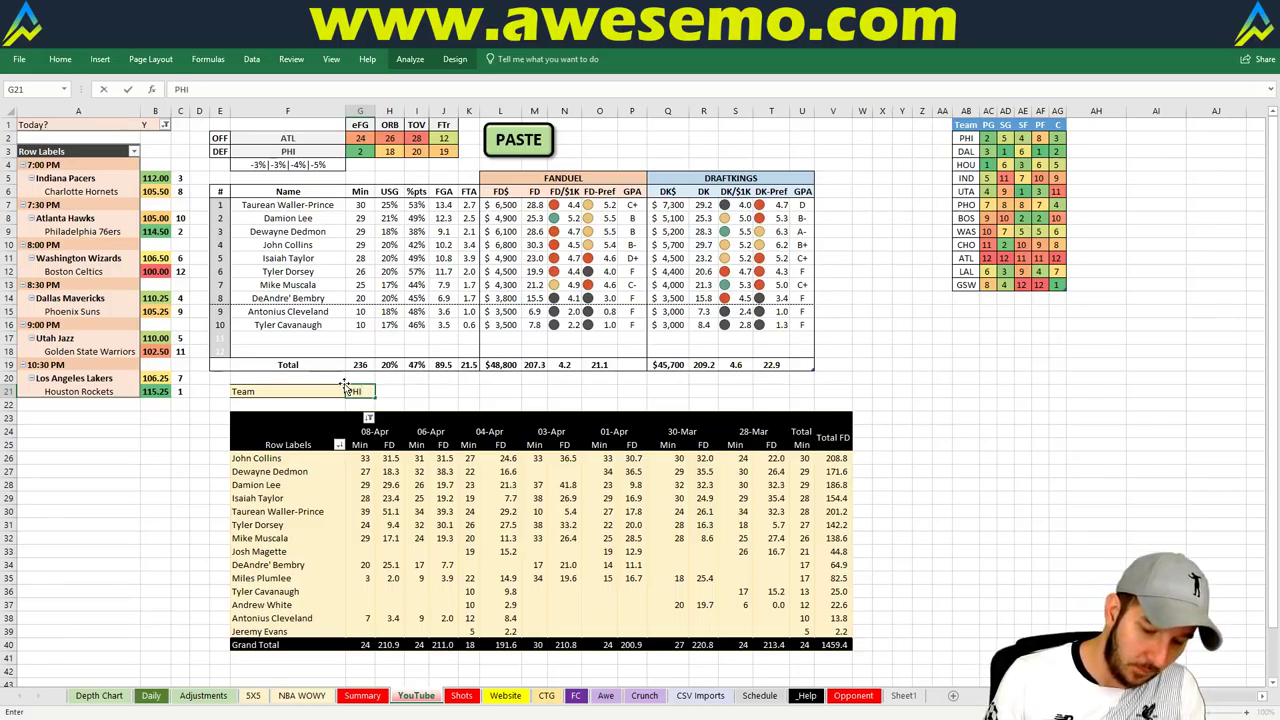
pyautogui.press('Return')
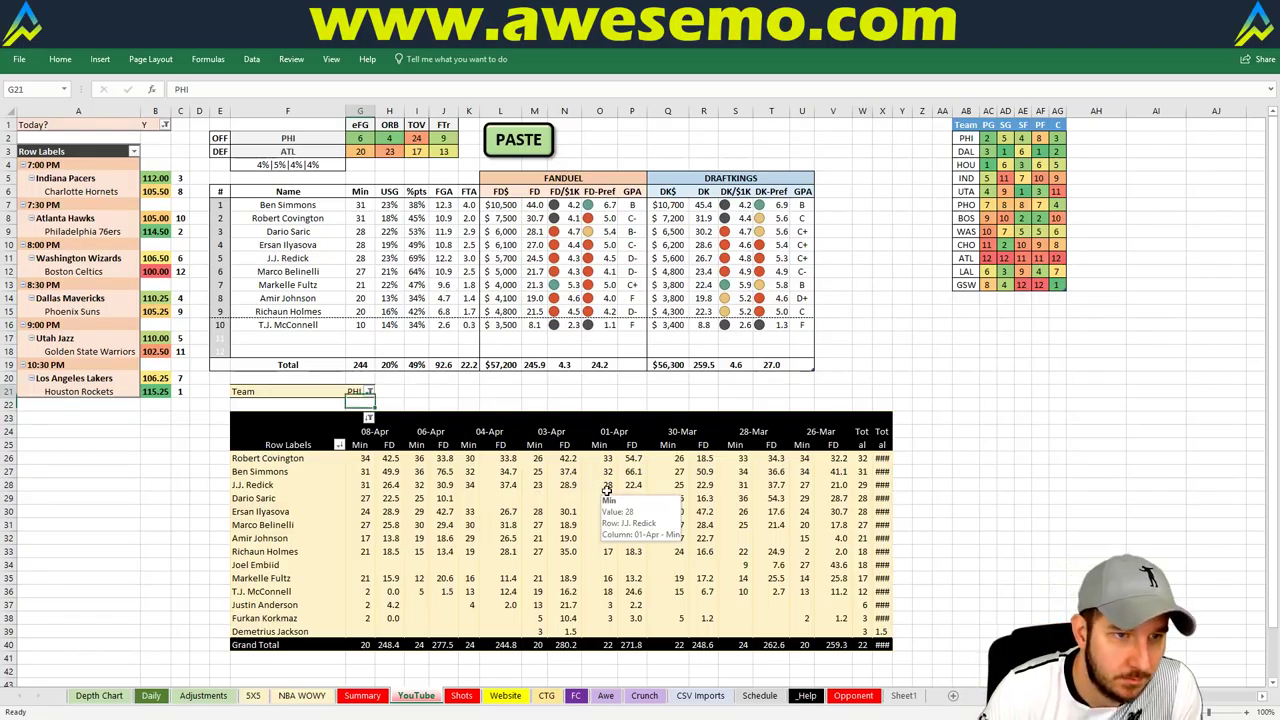
# Change the game log's Team filter to WAS to load the Washington projections and recent games
pyautogui.press('Up')
pyautogui.write('WAS')
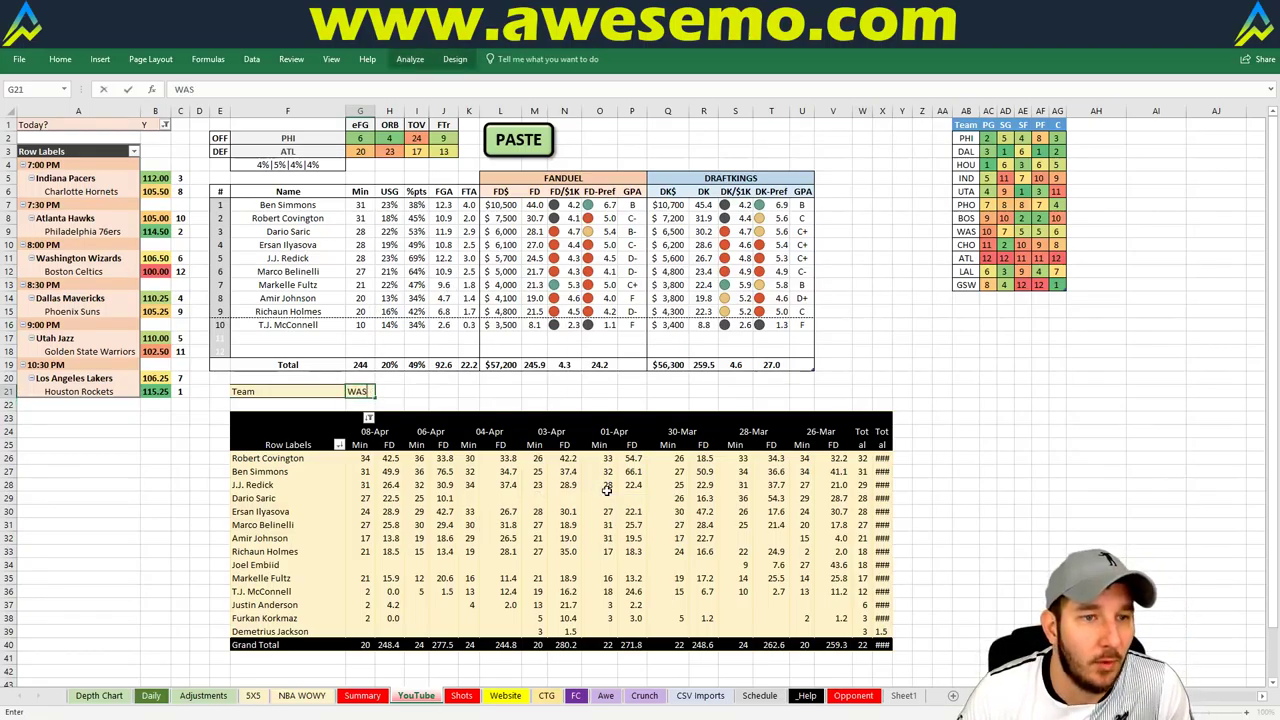
pyautogui.press('Return')
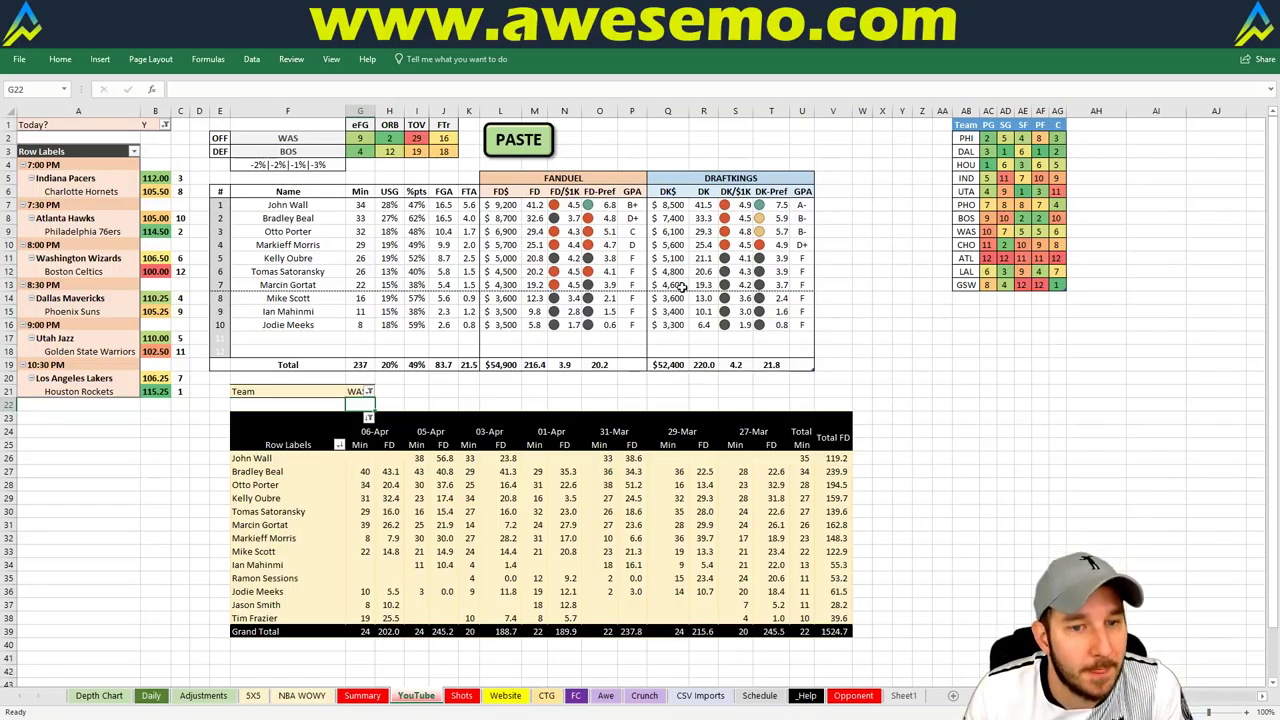
# Change the game log's Team filter to BOS to load the Boston projections and recent games
pyautogui.press('Up')
pyautogui.write('BOS')
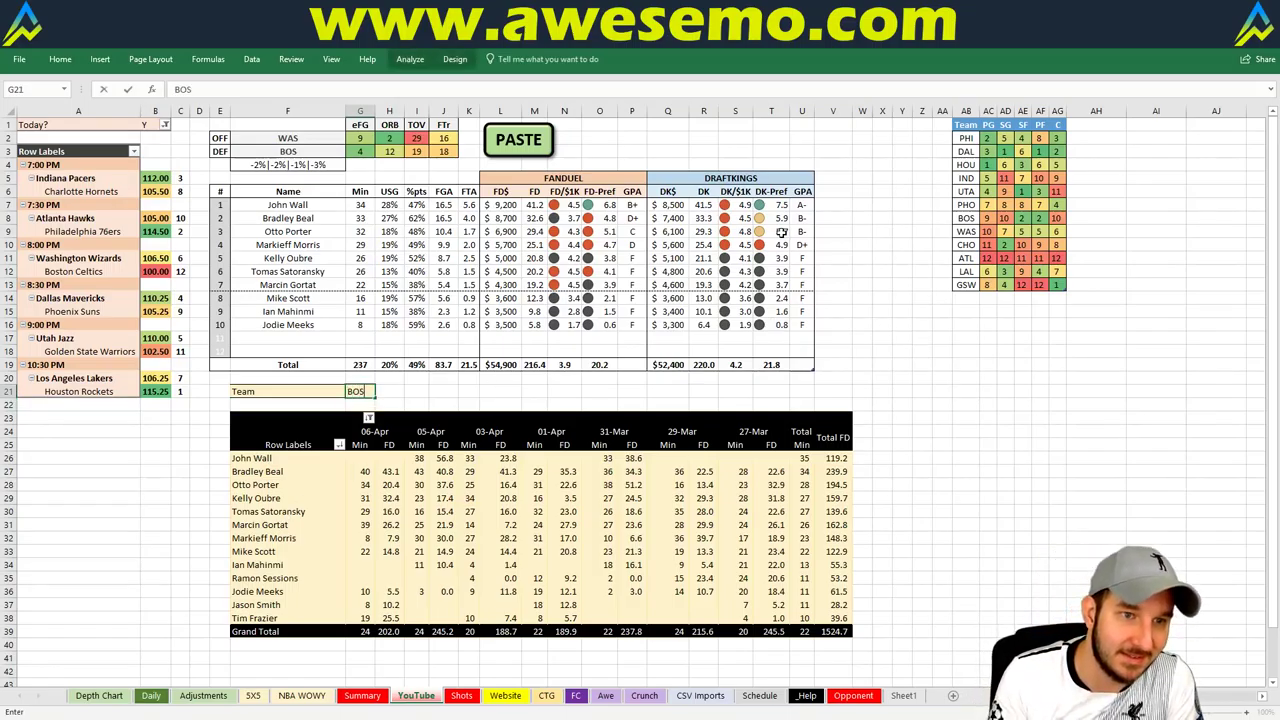
pyautogui.press('Return')
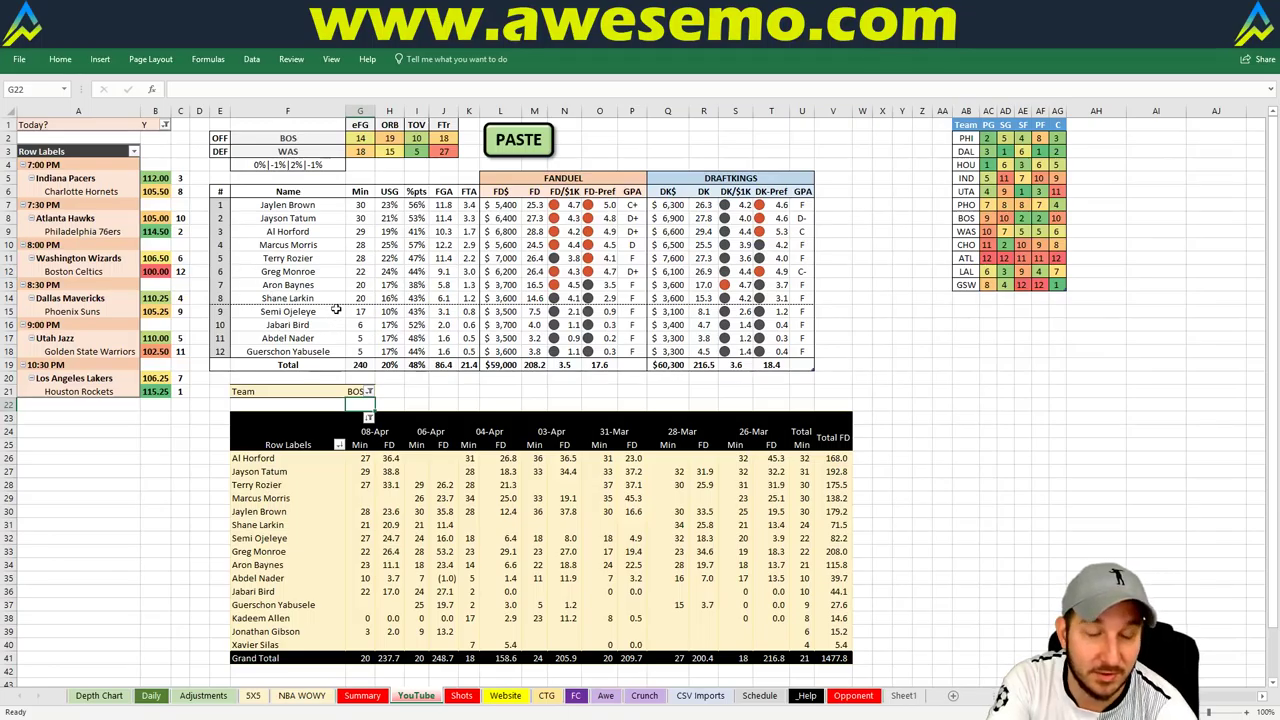
# Change the game log's Team filter to DAL to load the Dallas projections and recent games
pyautogui.press('Up')
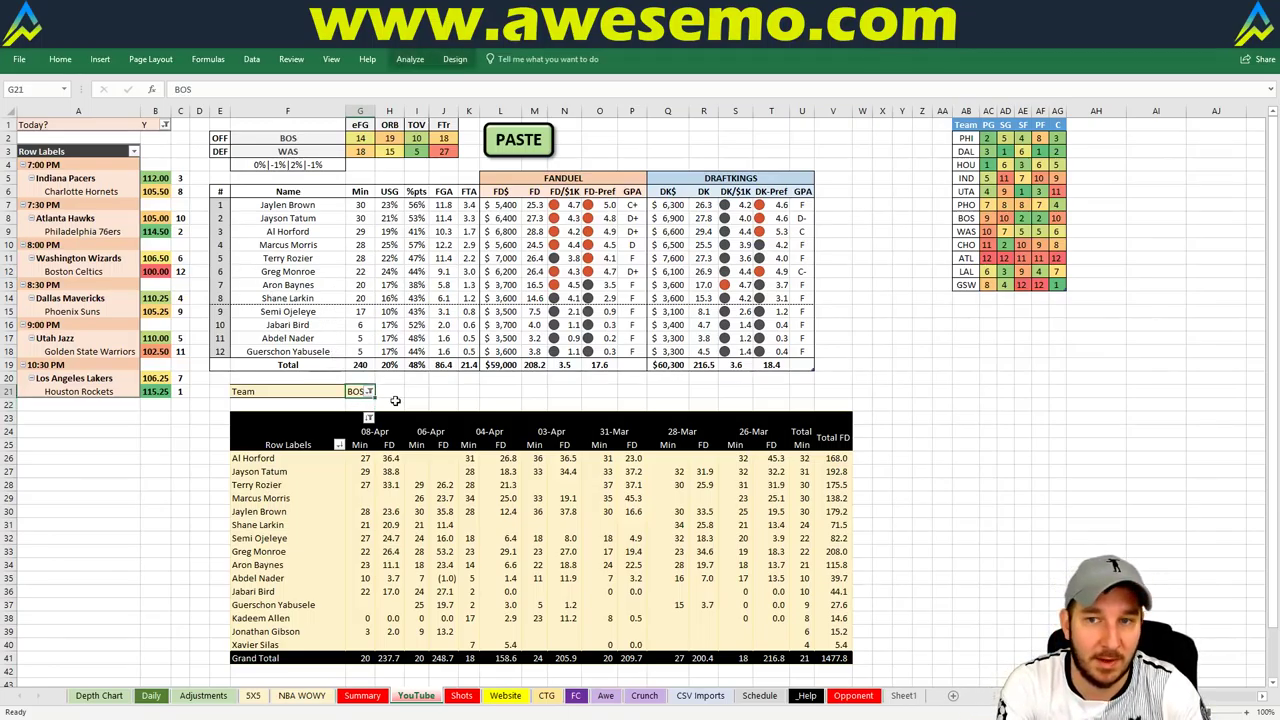
pyautogui.write('DAL')
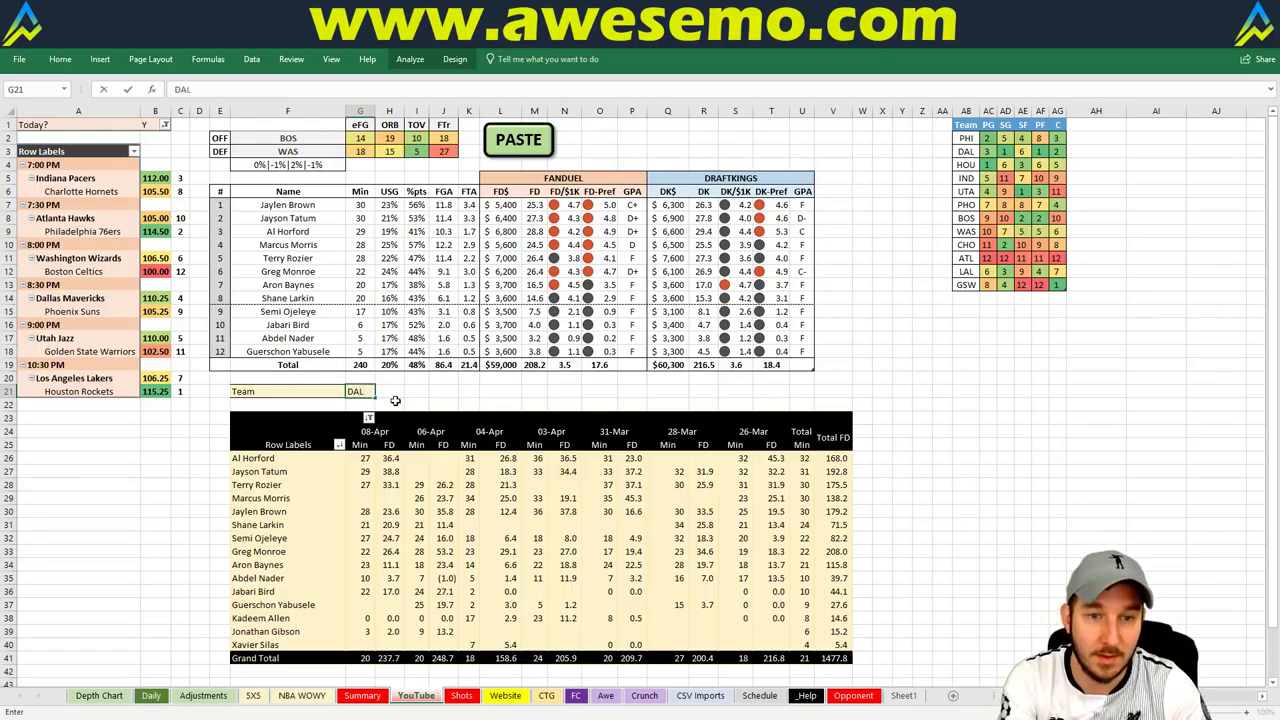
pyautogui.press('Return')
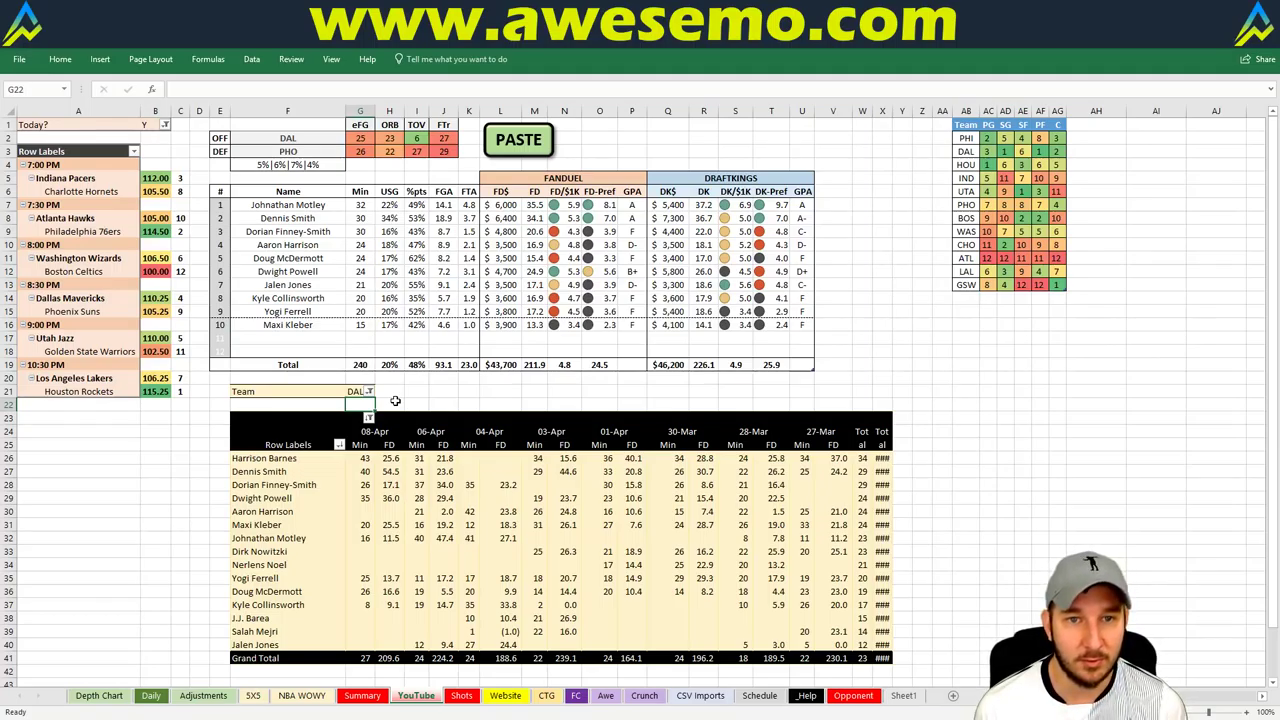
# Change the game log's Team filter to PHO to load the Phoenix projections and recent games
pyautogui.press('Up')
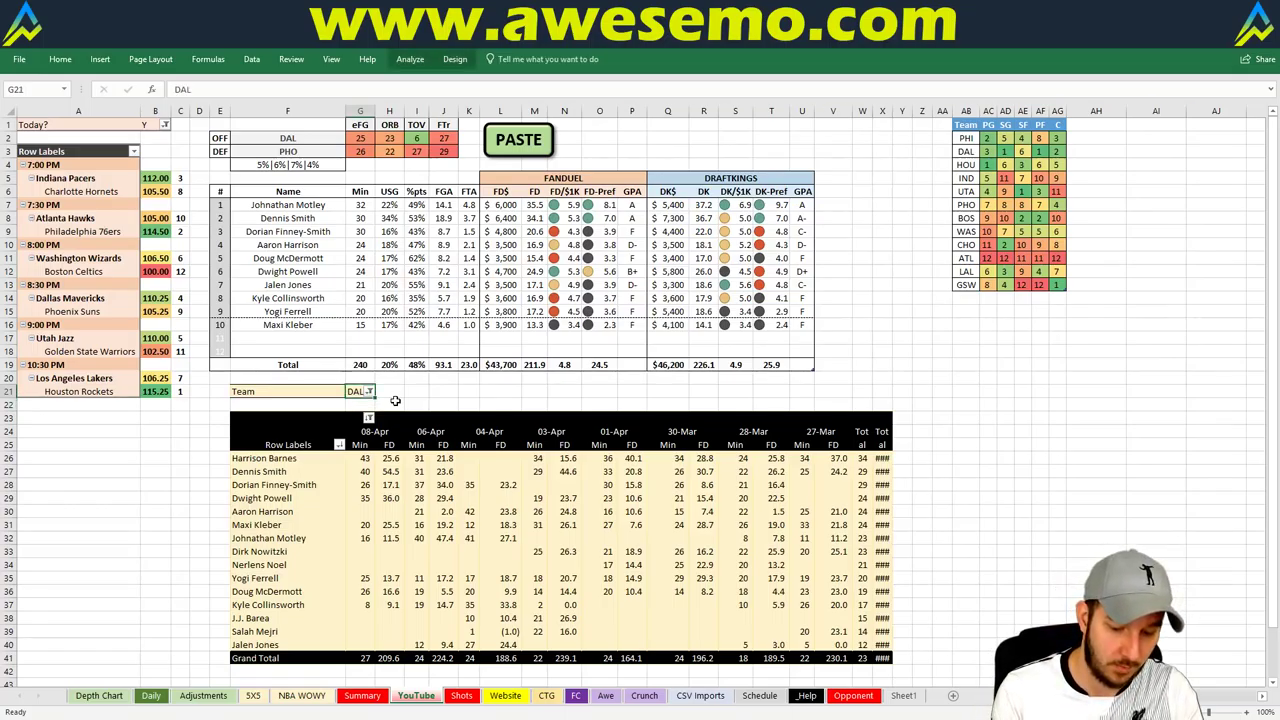
pyautogui.write('PHO')
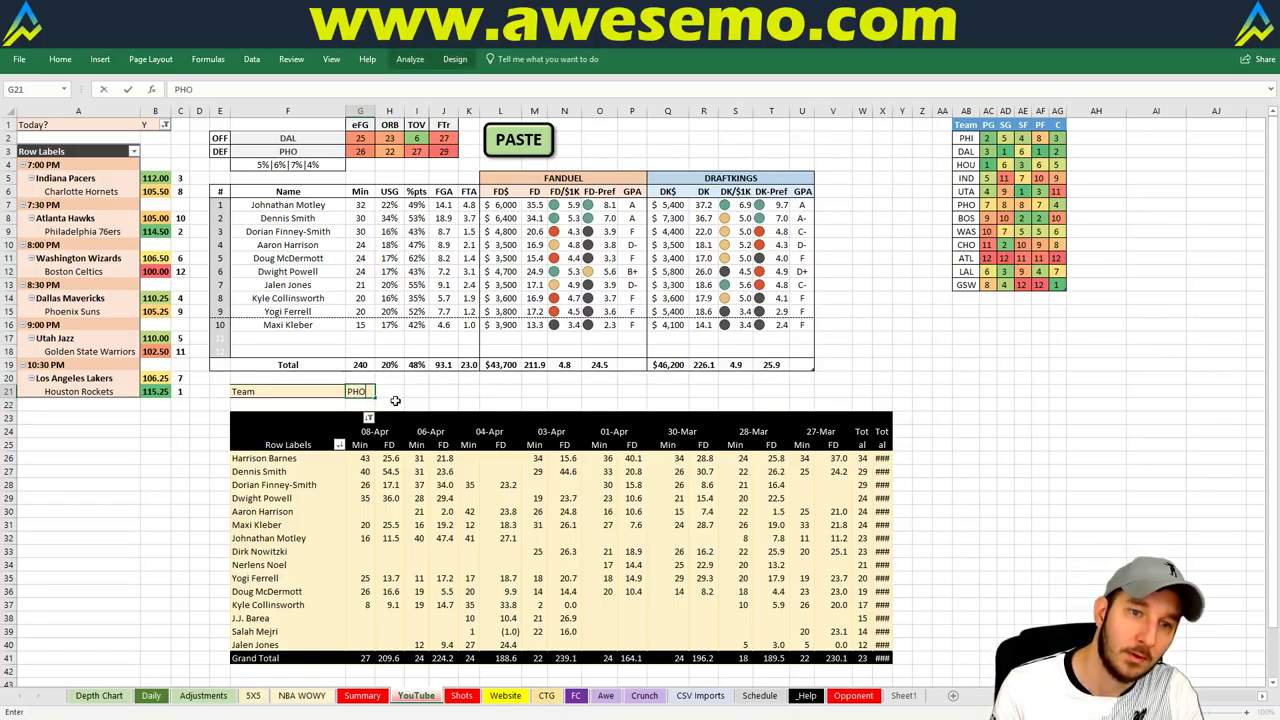
pyautogui.press('Return')
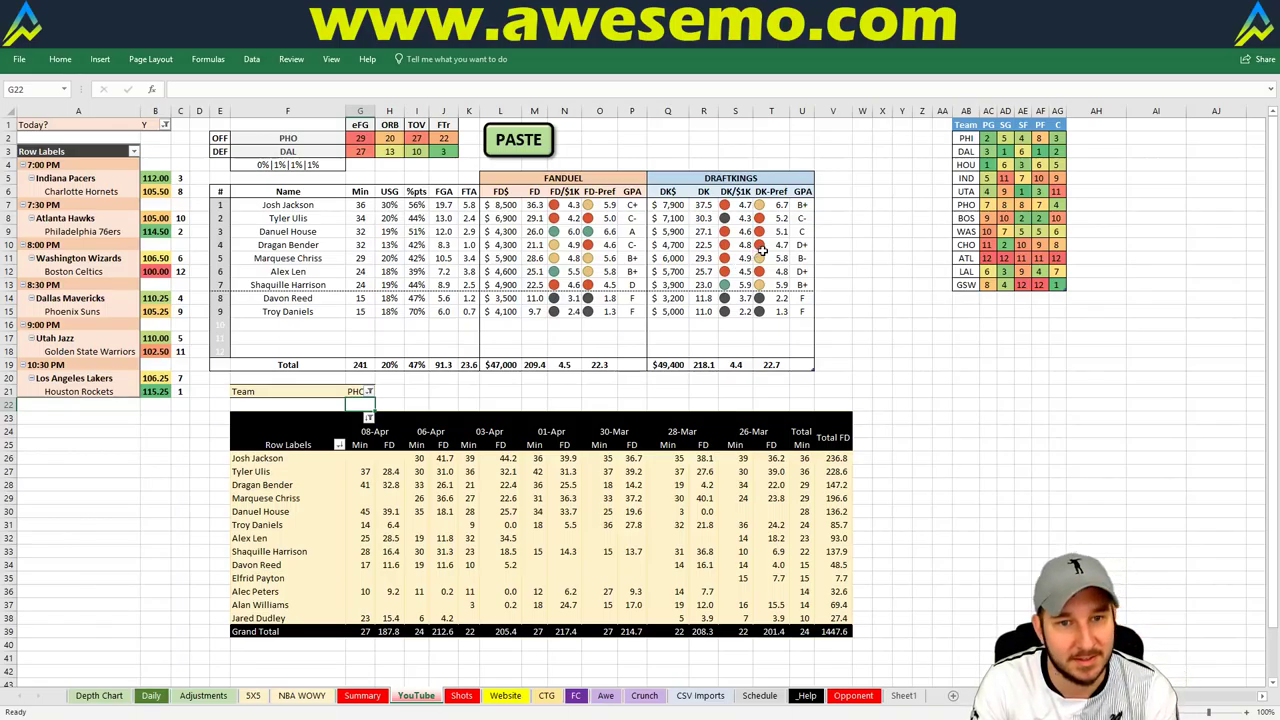
# Change the game log's Team filter to UTA to load the Utah projections and recent games
pyautogui.press('Up')
pyautogui.write('UTA')
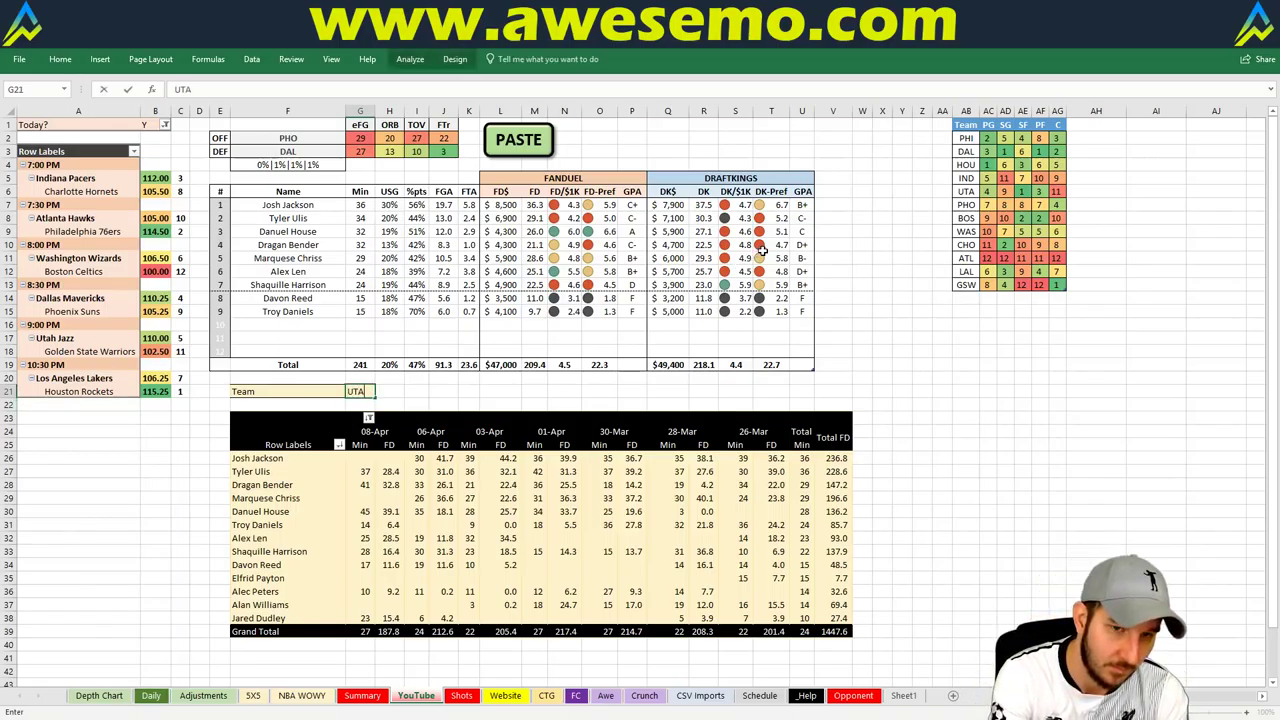
pyautogui.press('Return')
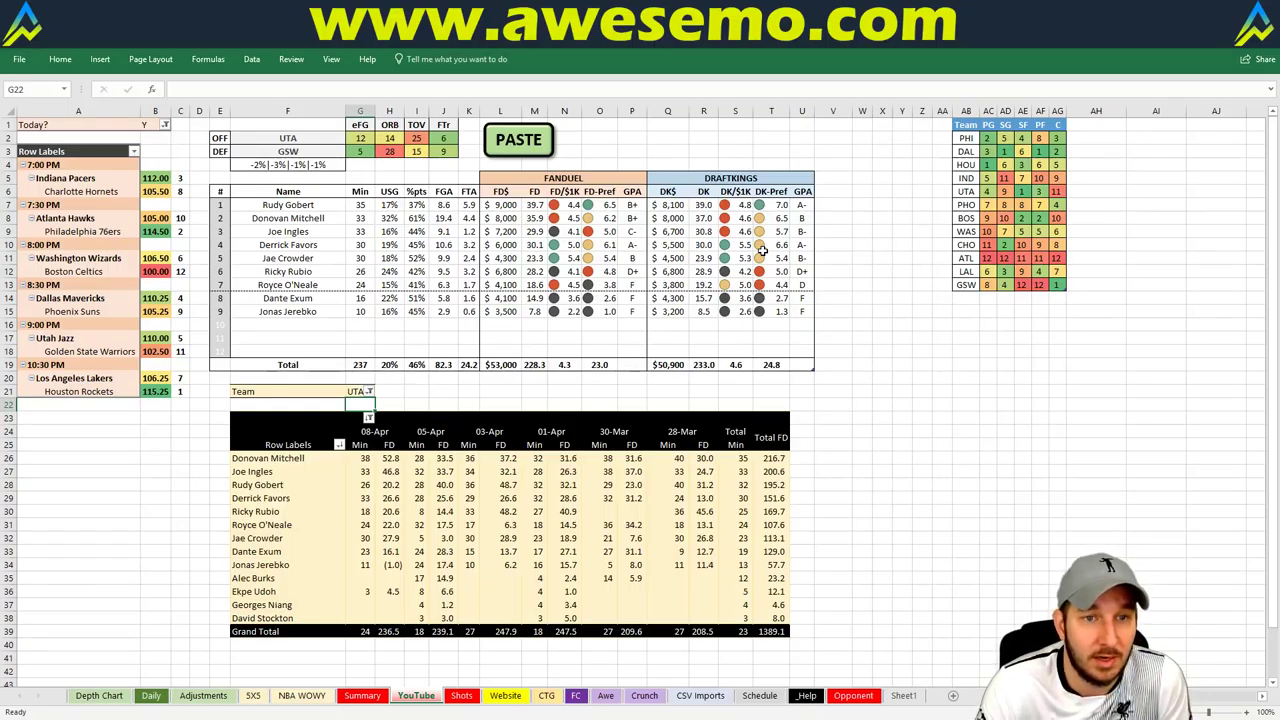
# Change the game log's Team filter to GSW and widen its Total Min and Total FD columns, W and X, to fit their contents
pyautogui.press('Up')
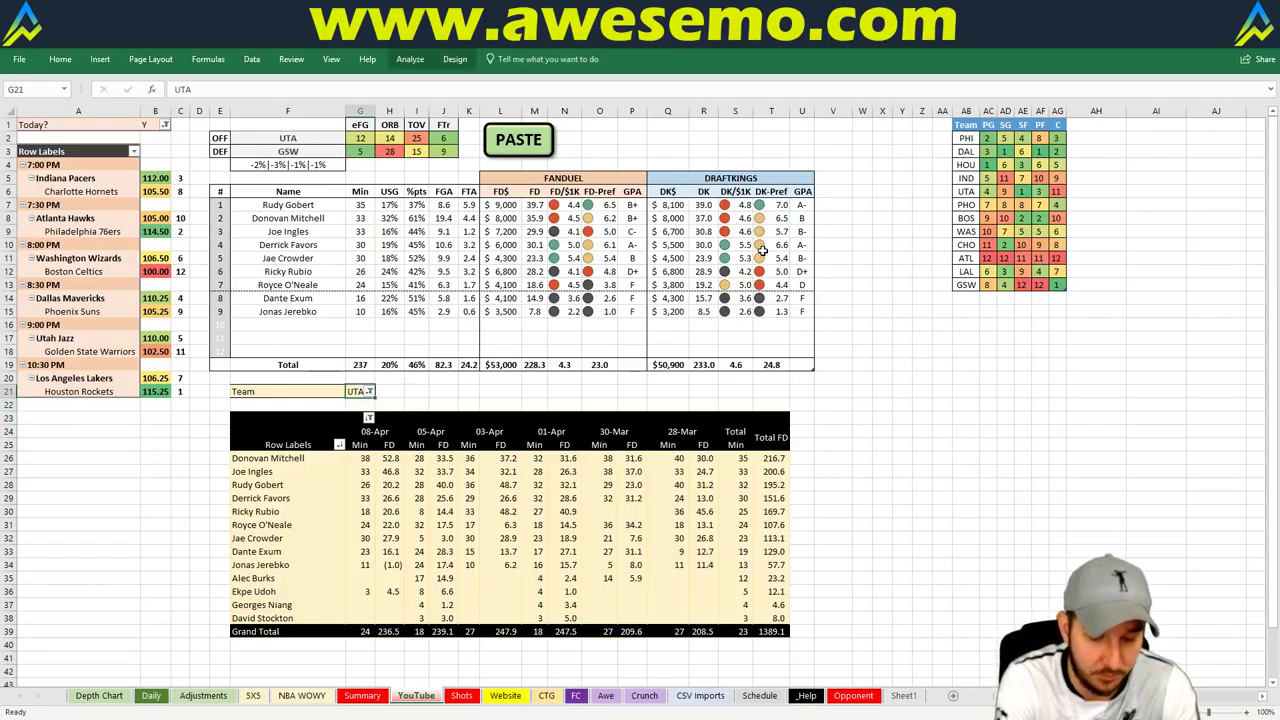
pyautogui.write('GSW')
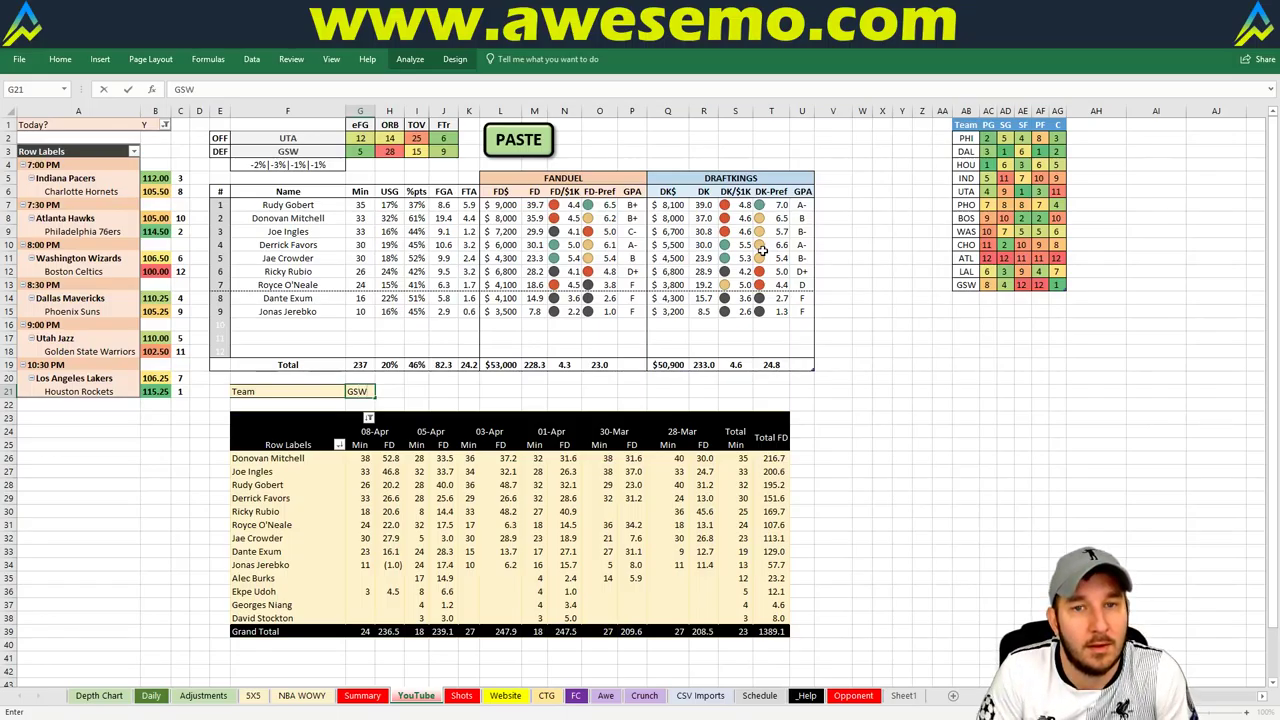
pyautogui.press('Return')
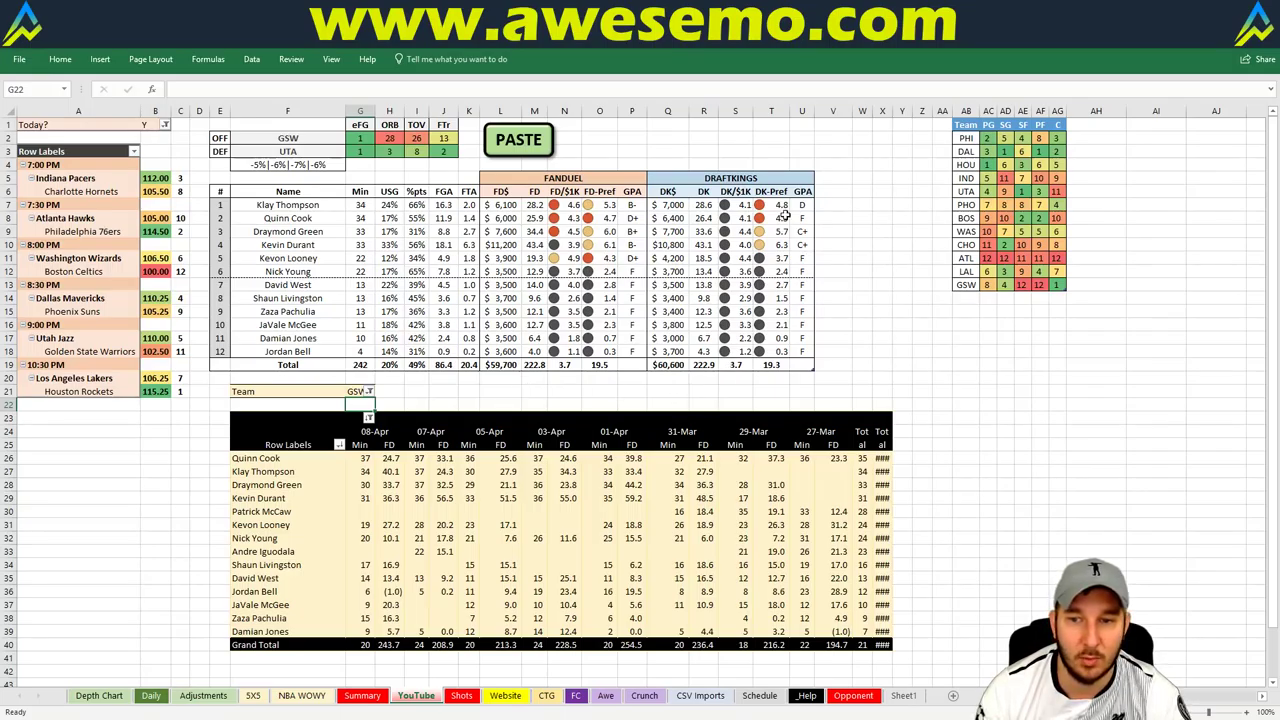
pyautogui.moveTo(872, 111)
pyautogui.mouseDown()
pyautogui.moveTo(853, 111)
pyautogui.moveTo(890, 111)
pyautogui.mouseUp()
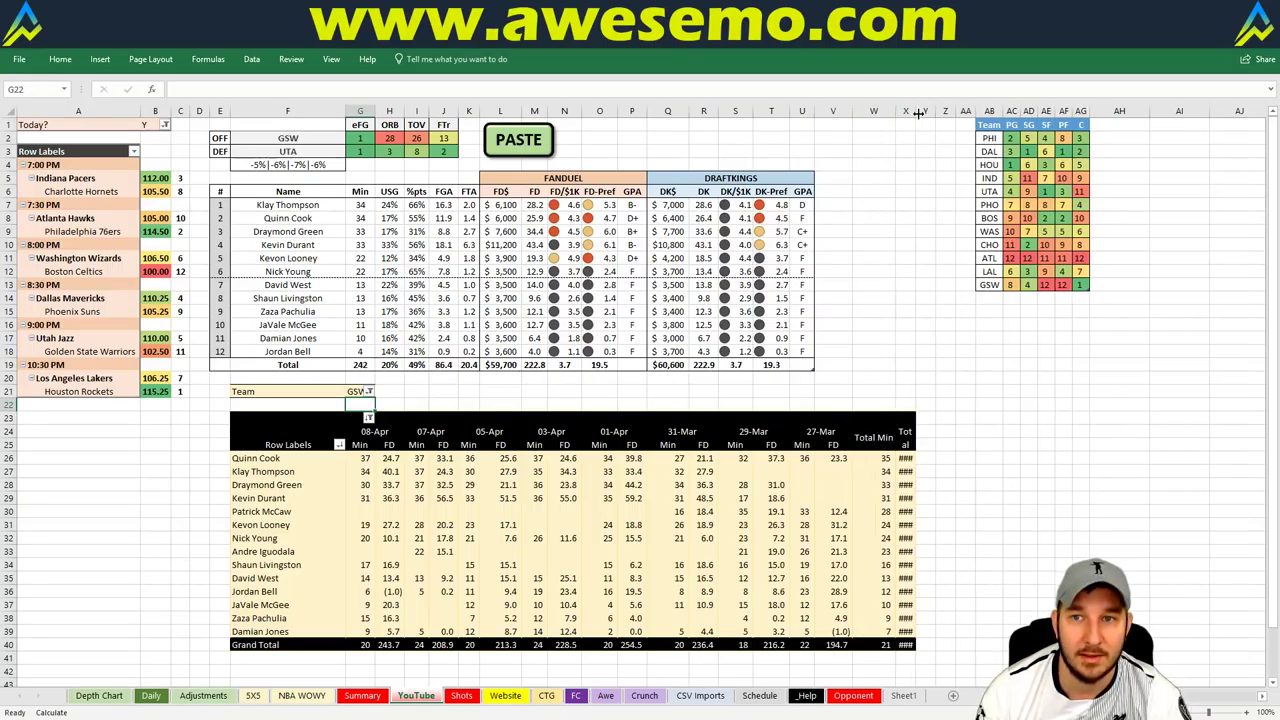
pyautogui.doubleClick(915, 111)
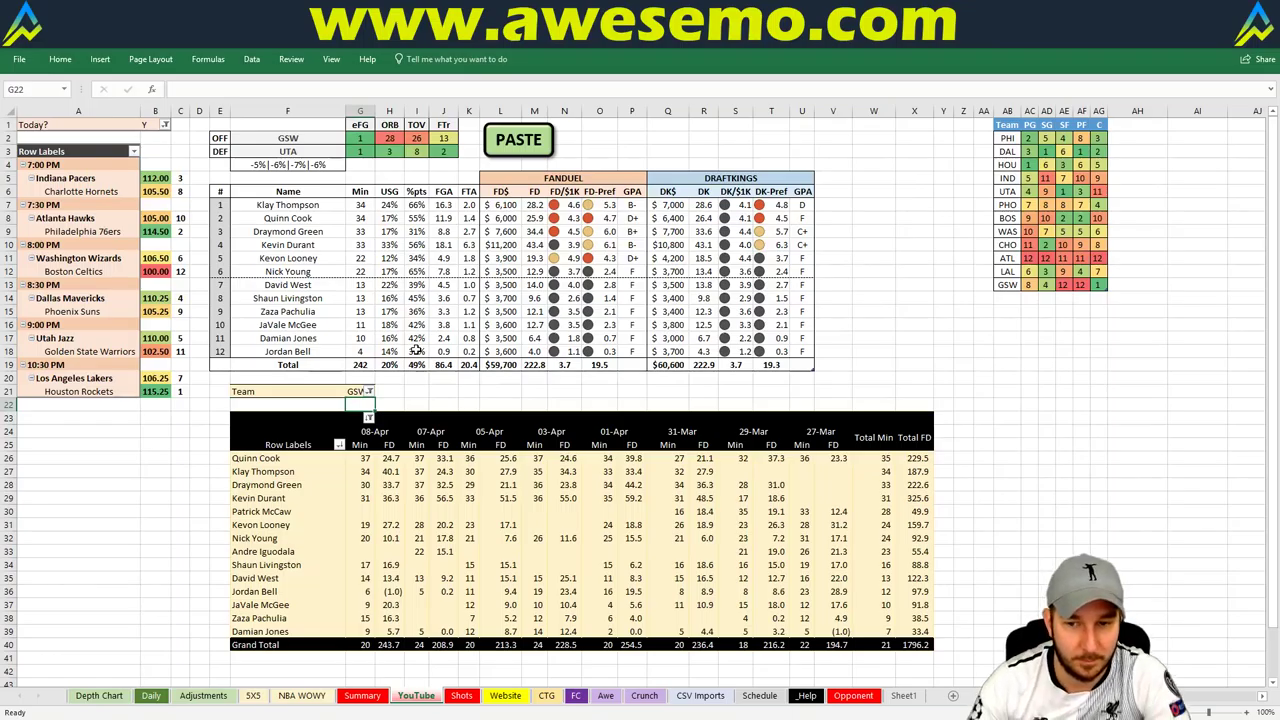
# Change the game log's Team filter to LAL to load the Los Angeles Lakers projections and recent games
pyautogui.press('Up')
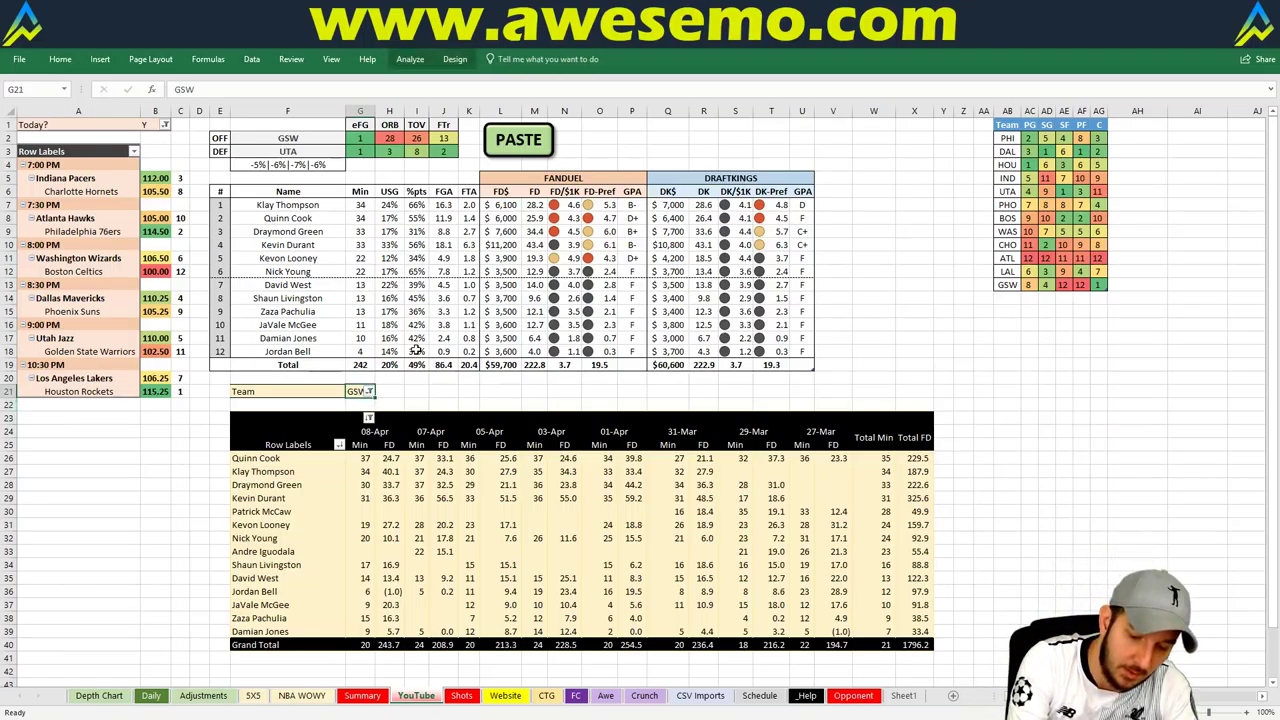
pyautogui.write('LAL')
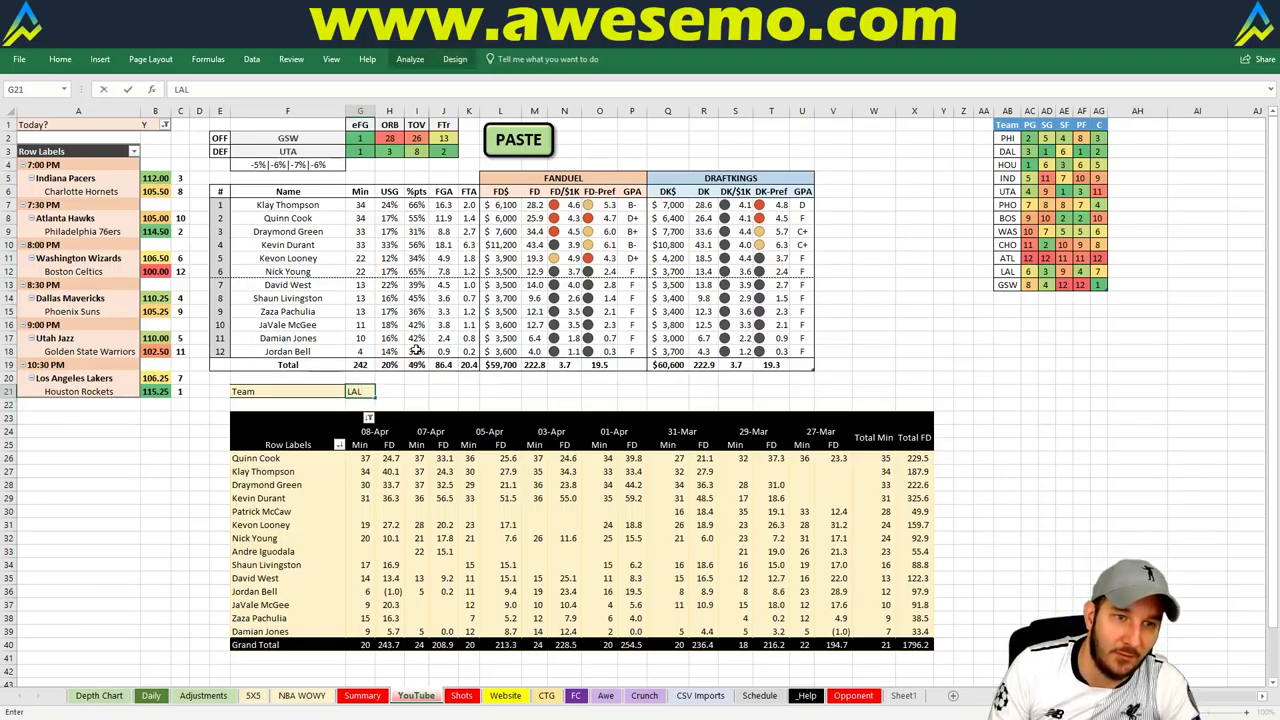
pyautogui.press('Return')
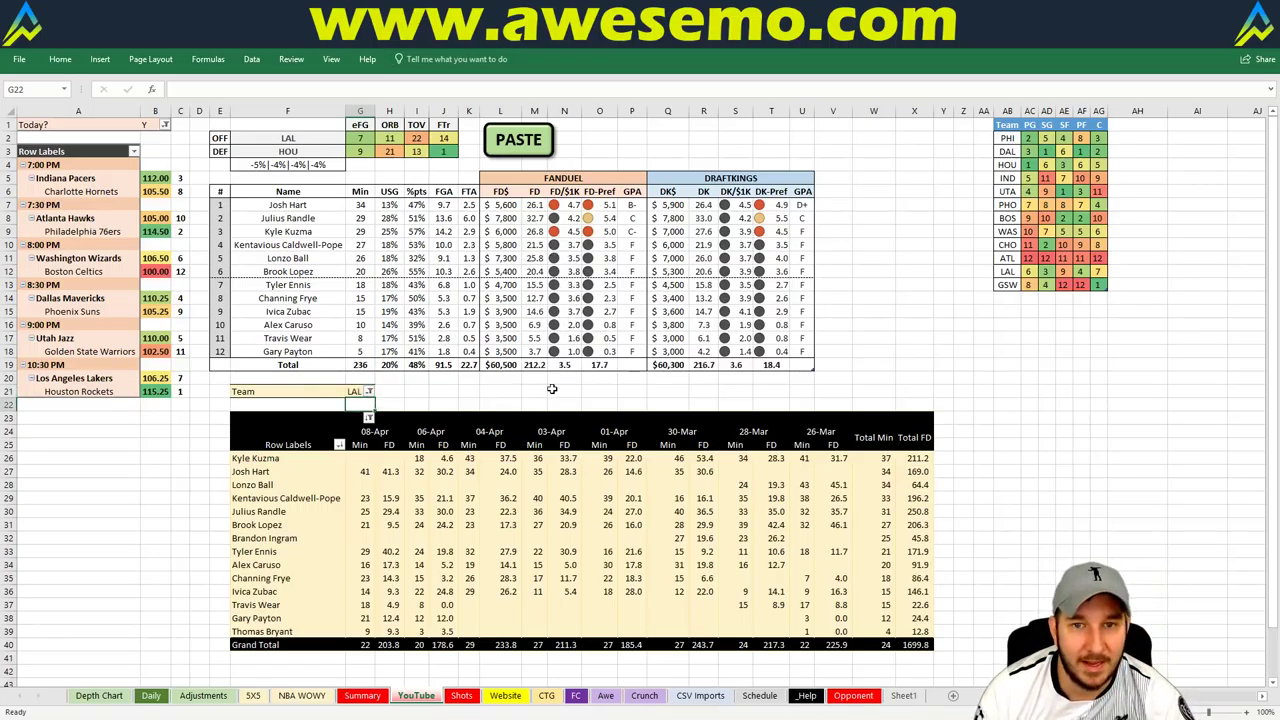
# Change the game log's Team filter to HOU to load the Houston projections and recent games
pyautogui.click(417, 391)
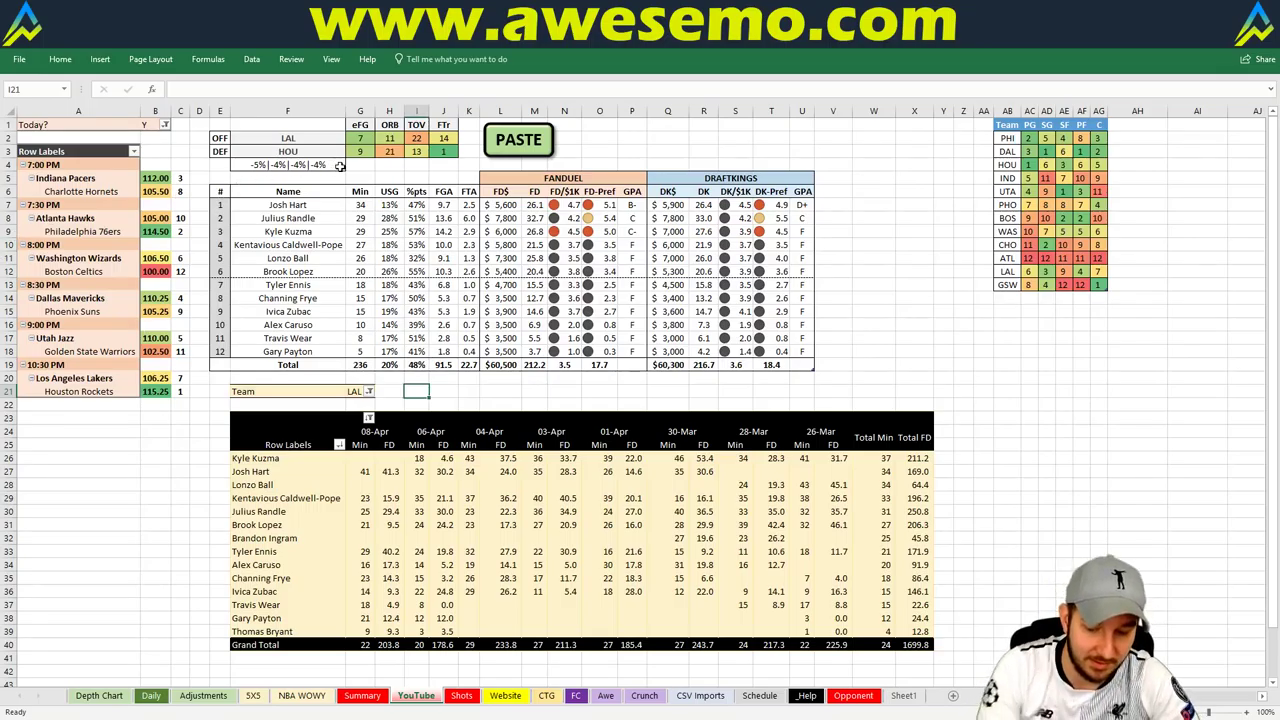
pyautogui.press('Left')
pyautogui.press('Left')
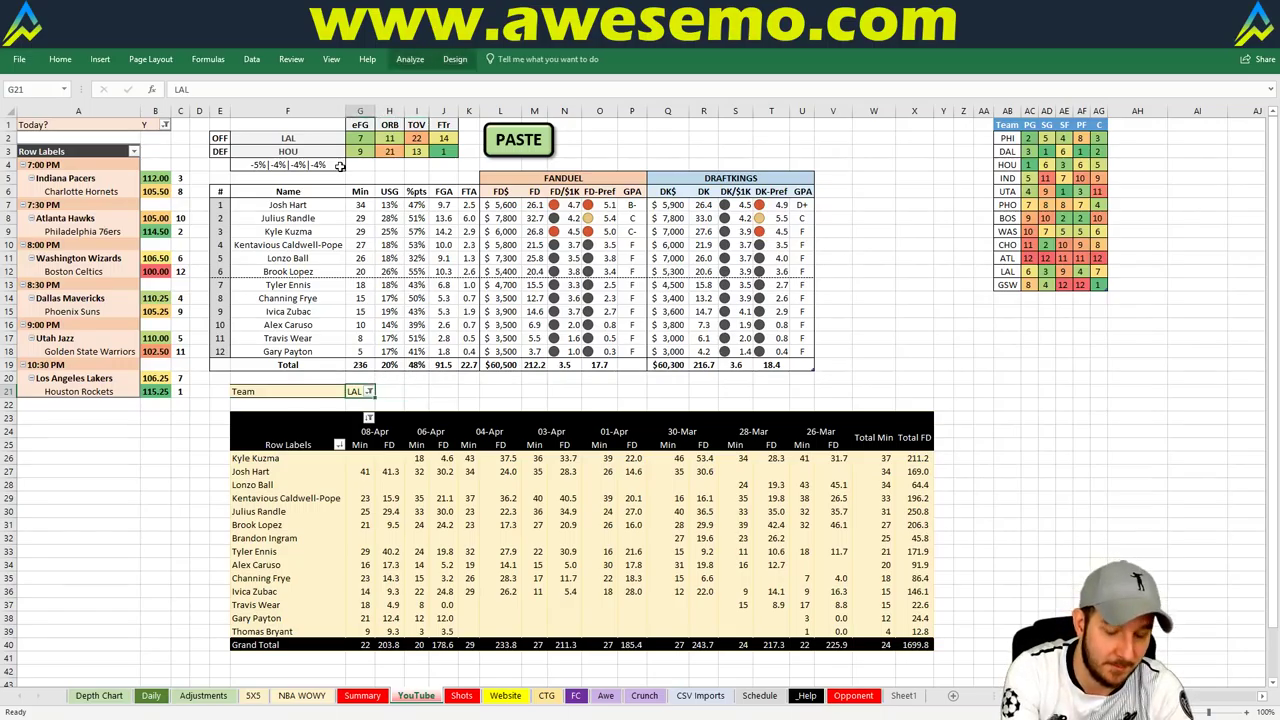
pyautogui.write('HOU')
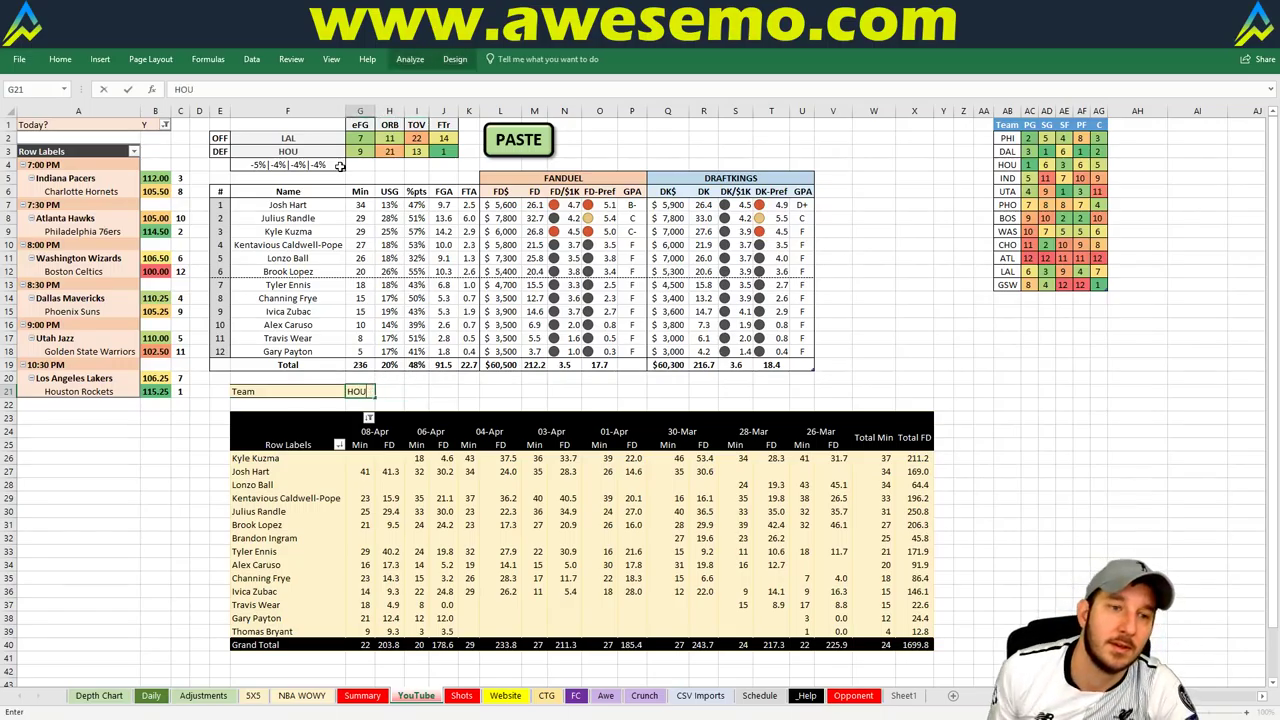
pyautogui.press('Return')
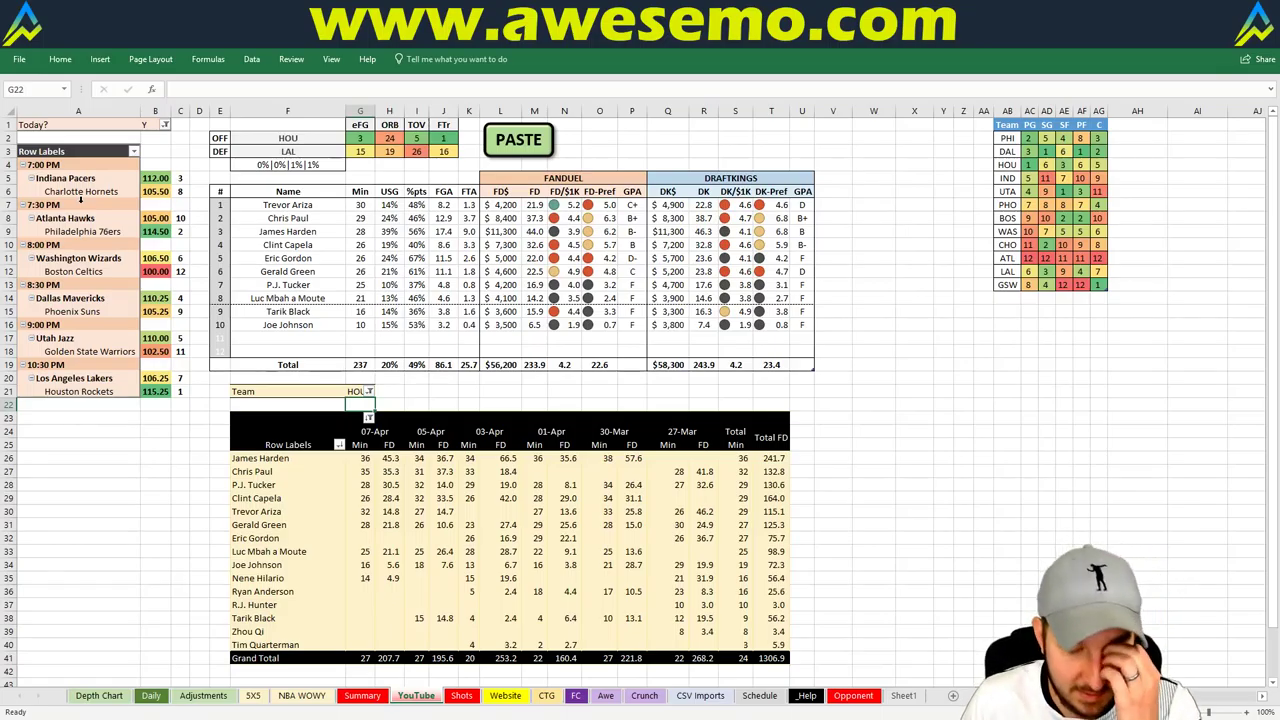
# Open FantasyCruncher's FanDuel projection upload page, and copy the player projections from the Daily sheet of the Excel workbook
pyautogui.hotkey('alt', 'Tab')
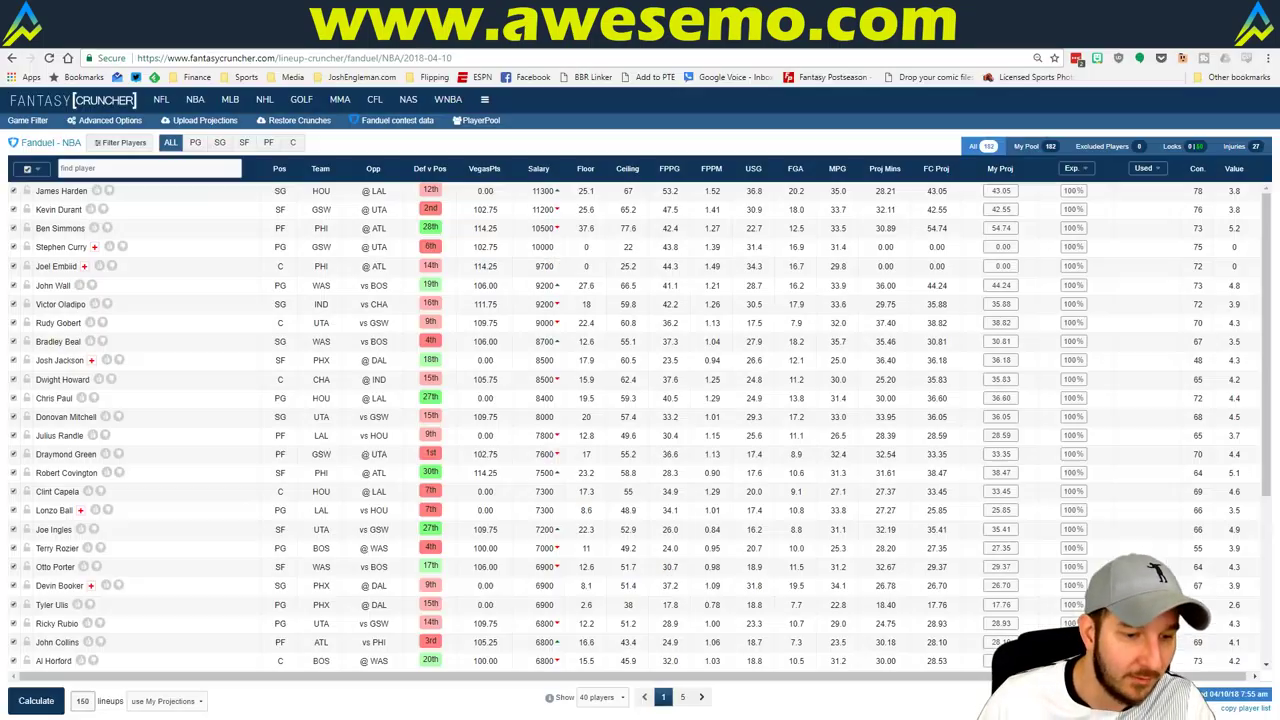
pyautogui.click(188, 122)
pyautogui.hotkey('alt', 'Tab')
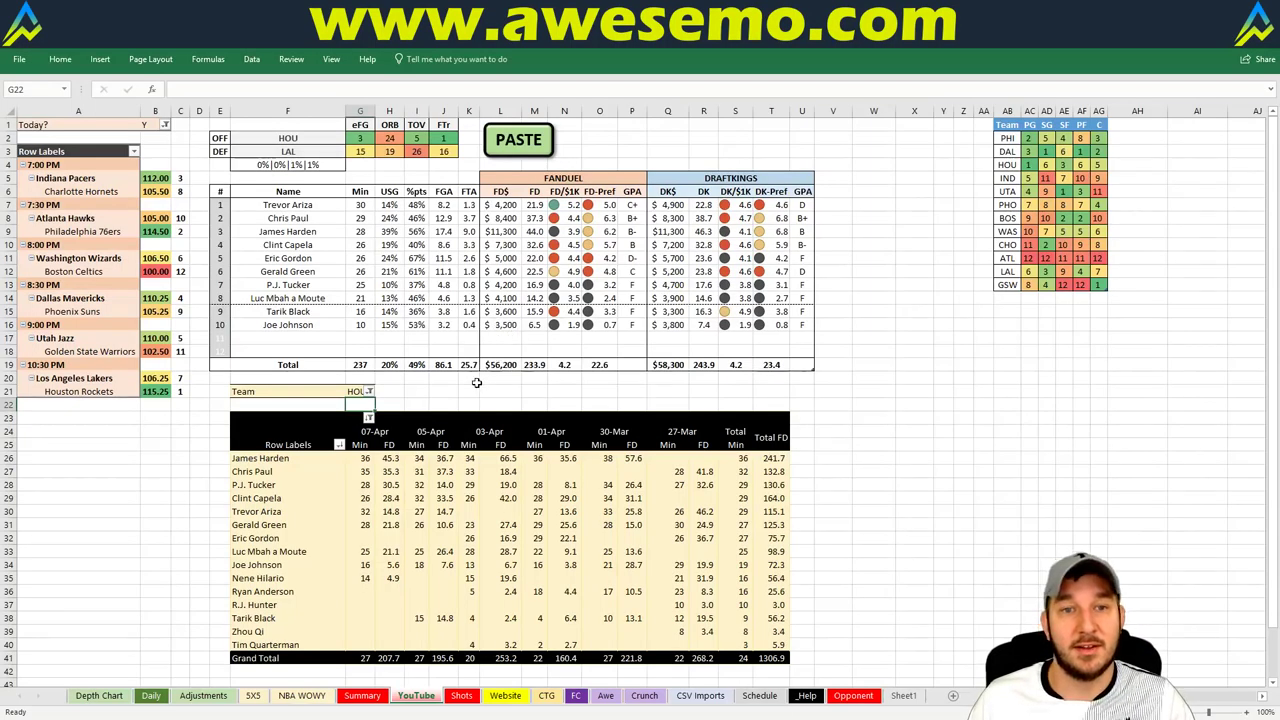
pyautogui.click(107, 695)
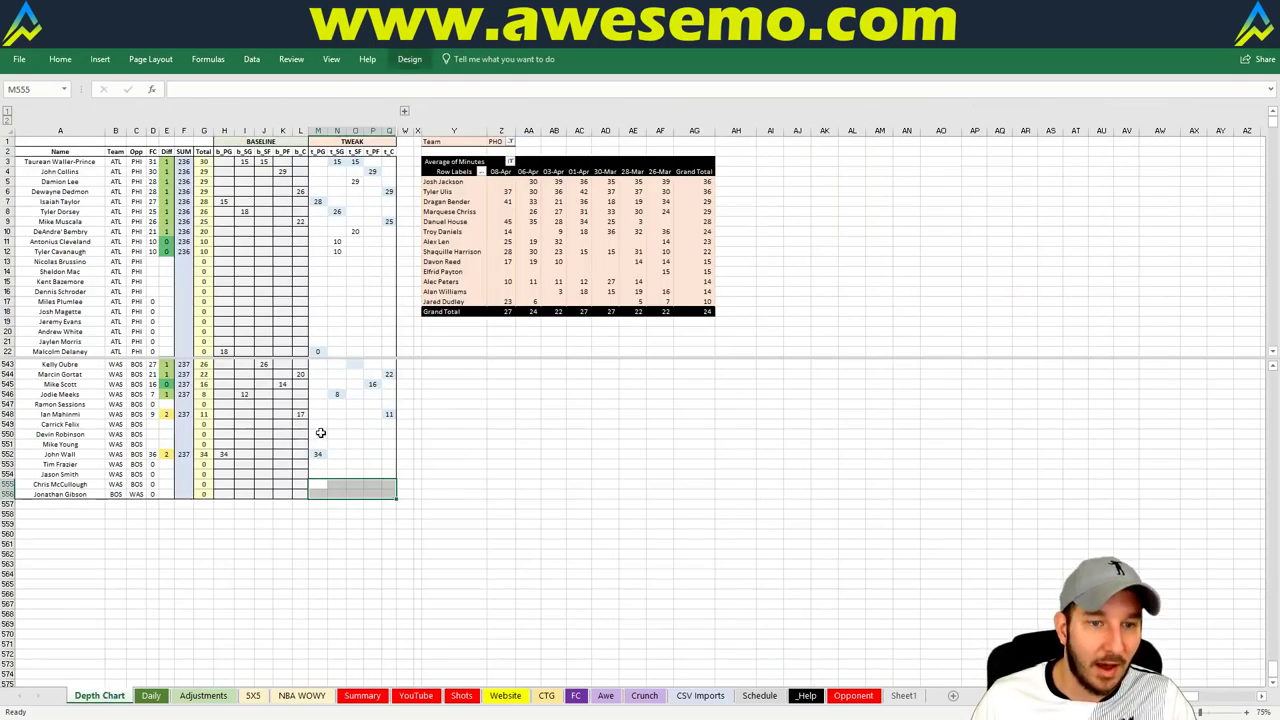
pyautogui.click(155, 696)
pyautogui.click(556, 296)
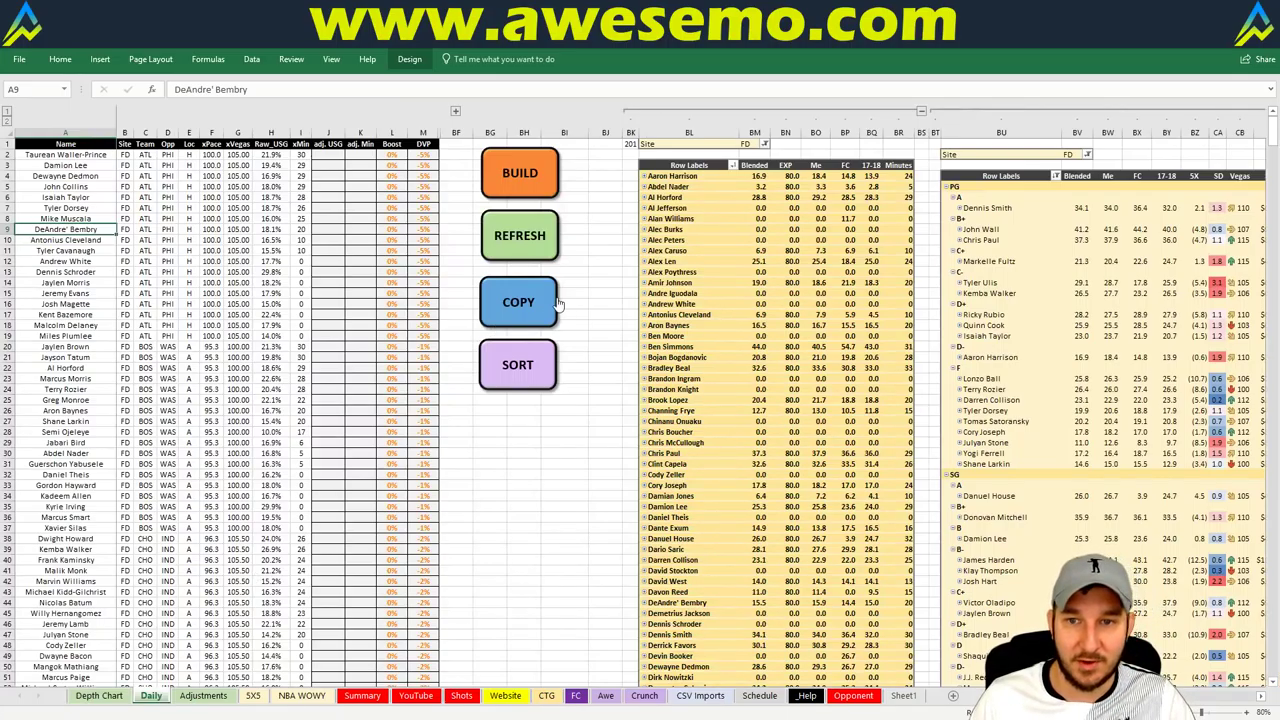
# Switch to FantasyCruncher, upload the copied projections to its NBA FanDuel upload table, and return to the Lineup Cruncher
pyautogui.hotkey('alt', 'Tab')
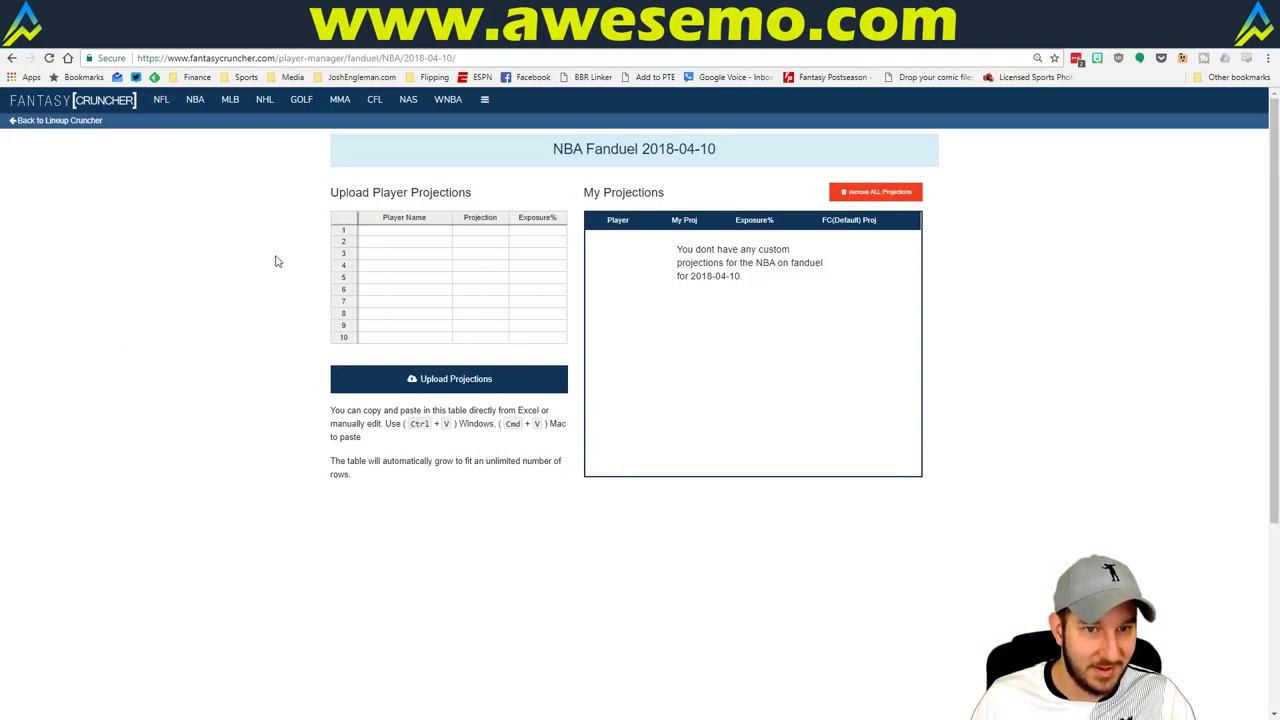
pyautogui.click(383, 239)
pyautogui.hotkey('ctrl', 'v')
pyautogui.click(382, 389)
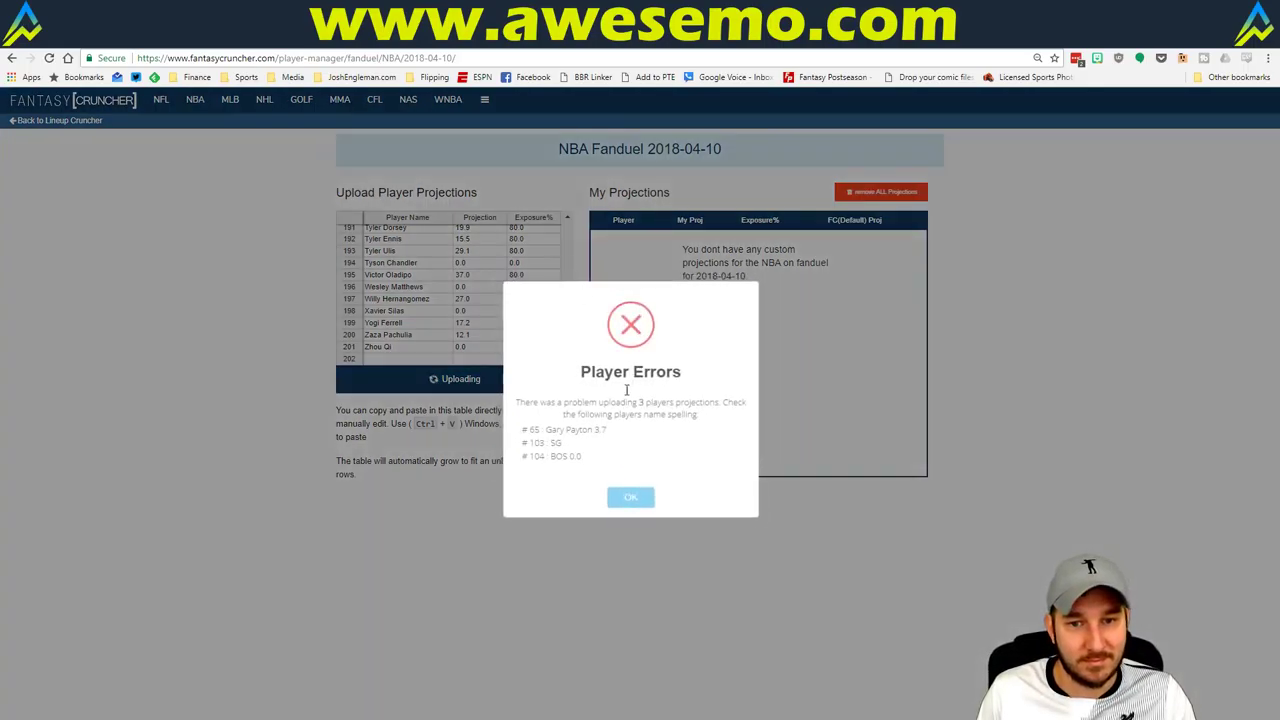
pyautogui.click(629, 497)
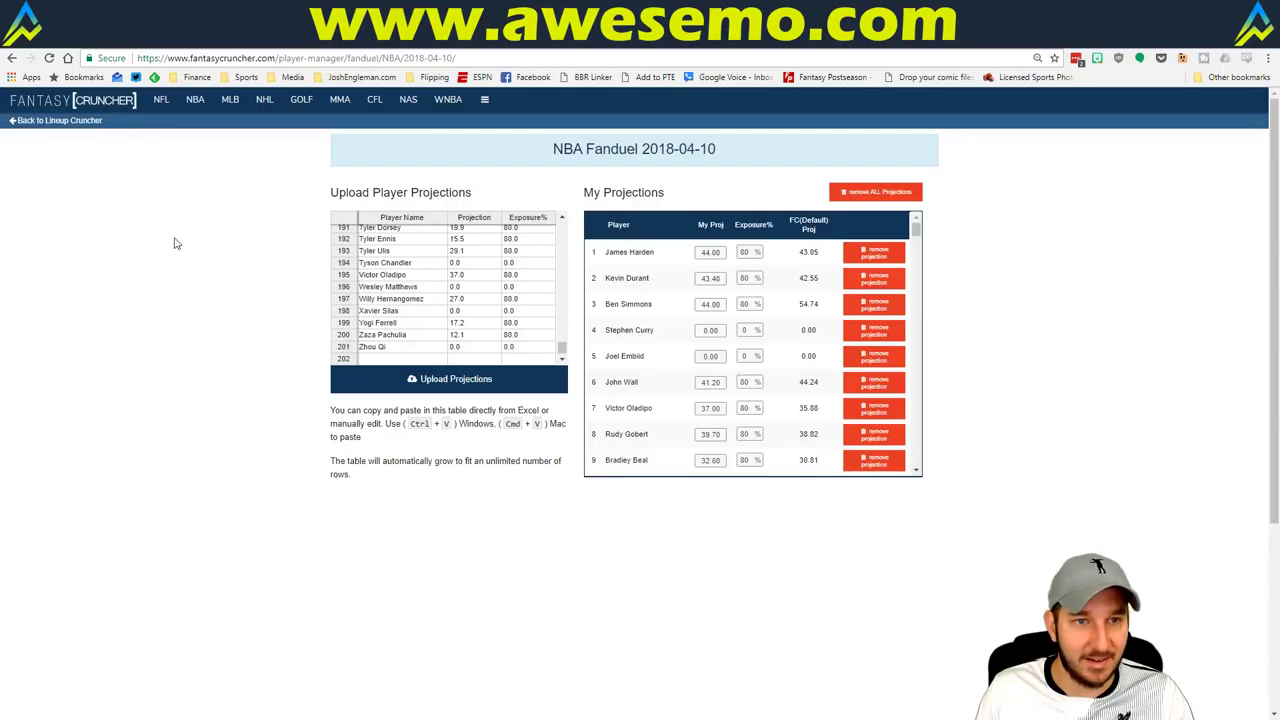
pyautogui.click(66, 124)
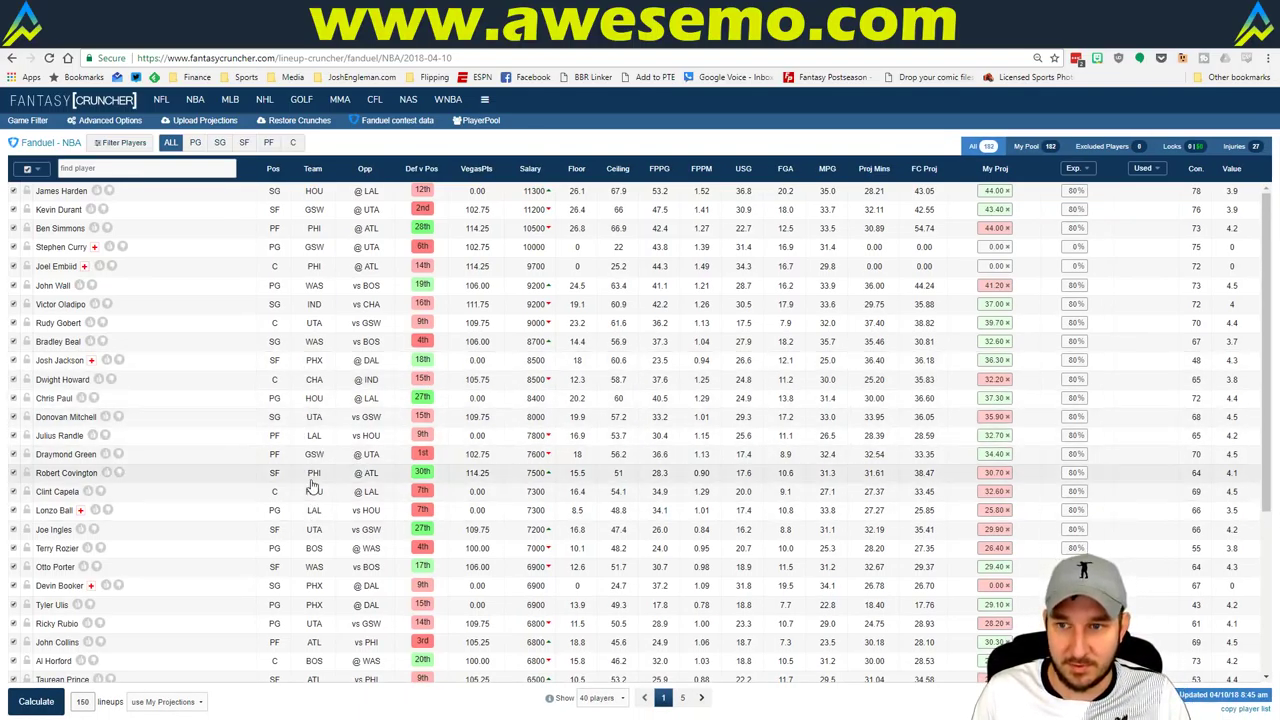
# Calculate 100 FanDuel lineups with 10% randomness on all players and exposure applied as Each
pyautogui.click(112, 121)
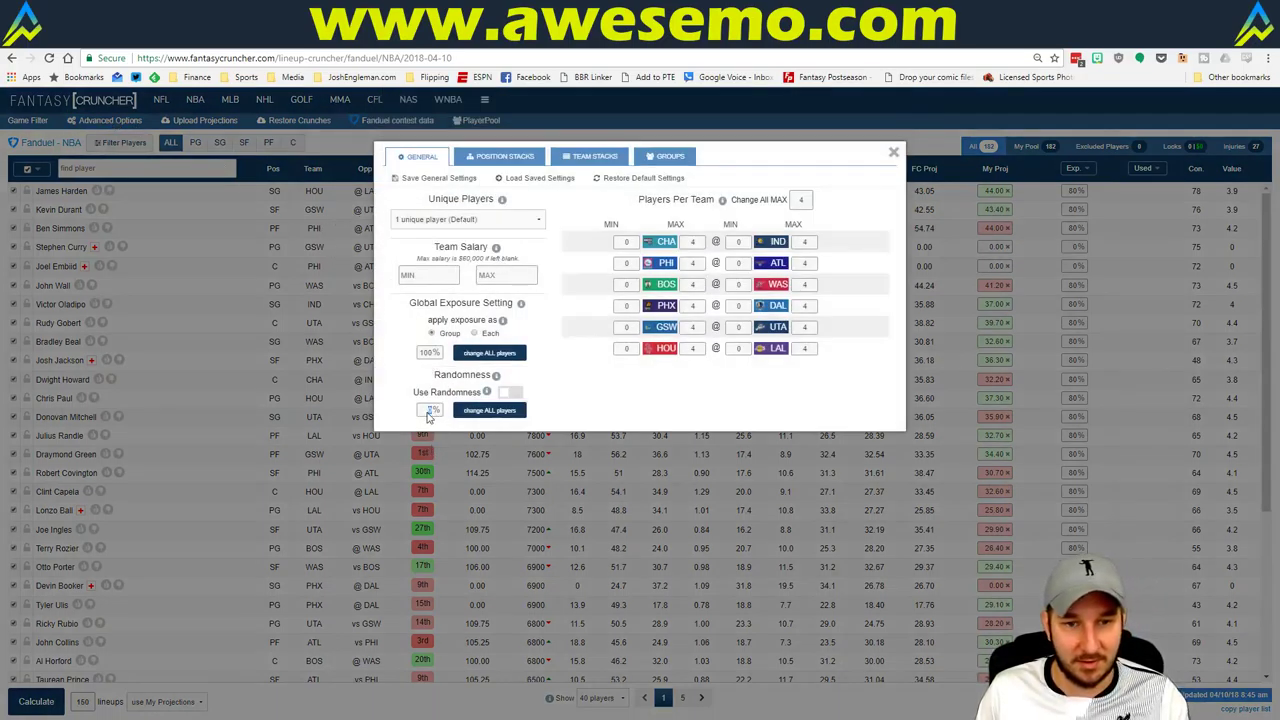
pyautogui.click(489, 410)
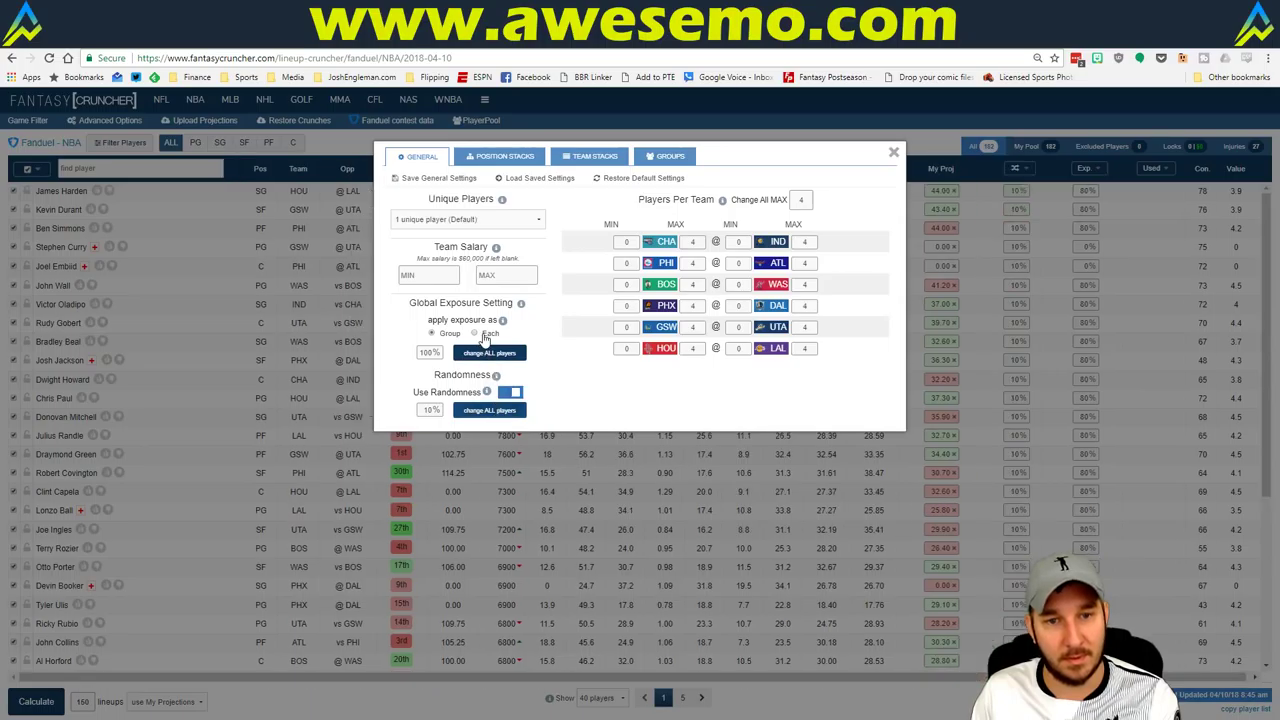
pyautogui.click(486, 334)
pyautogui.click(894, 154)
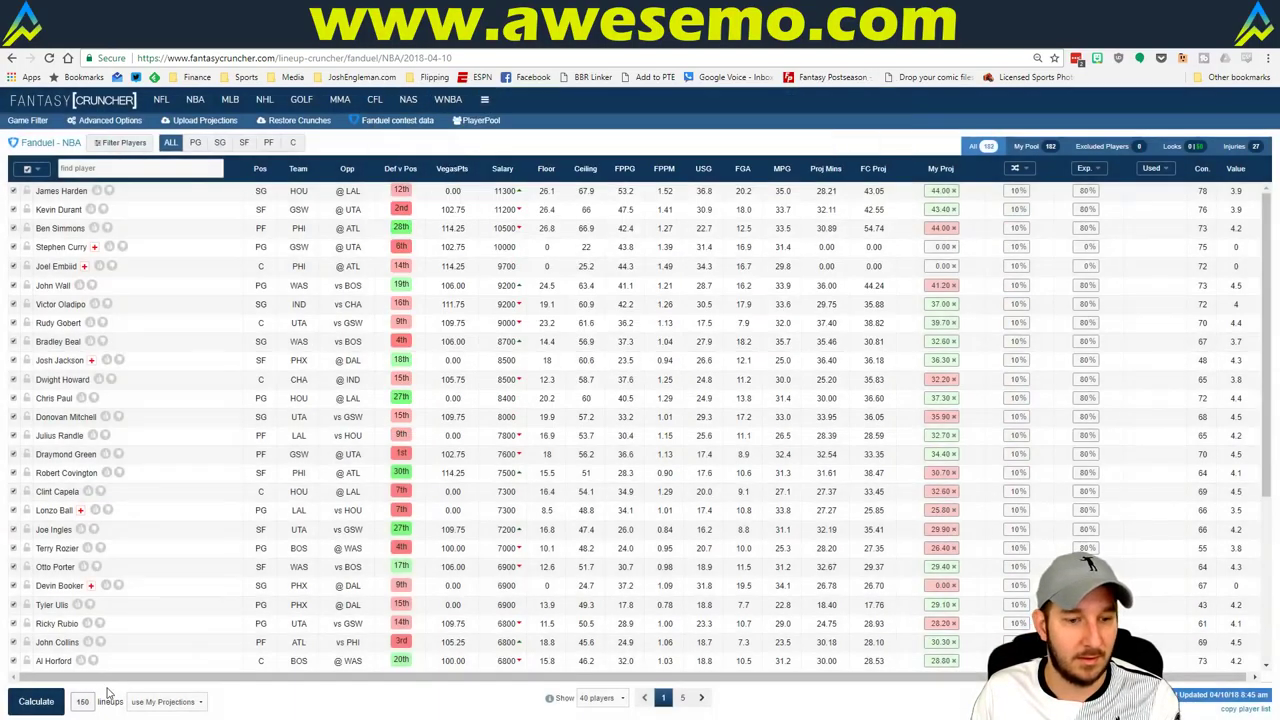
pyautogui.click(42, 700)
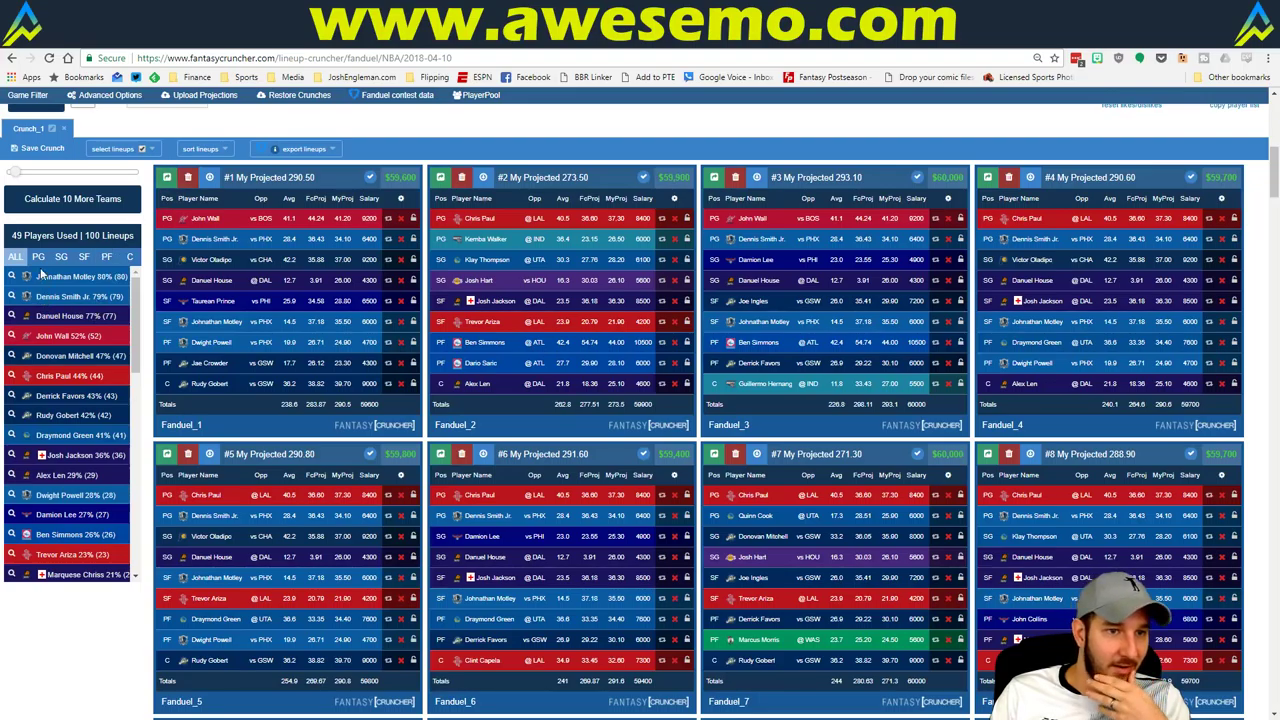
# Filter the generated FanDuel lineups to those containing Johnathan Motley, Dennis Smith Jr., Danuel House, John Wall and Derrick Favors
pyautogui.click(11, 276)
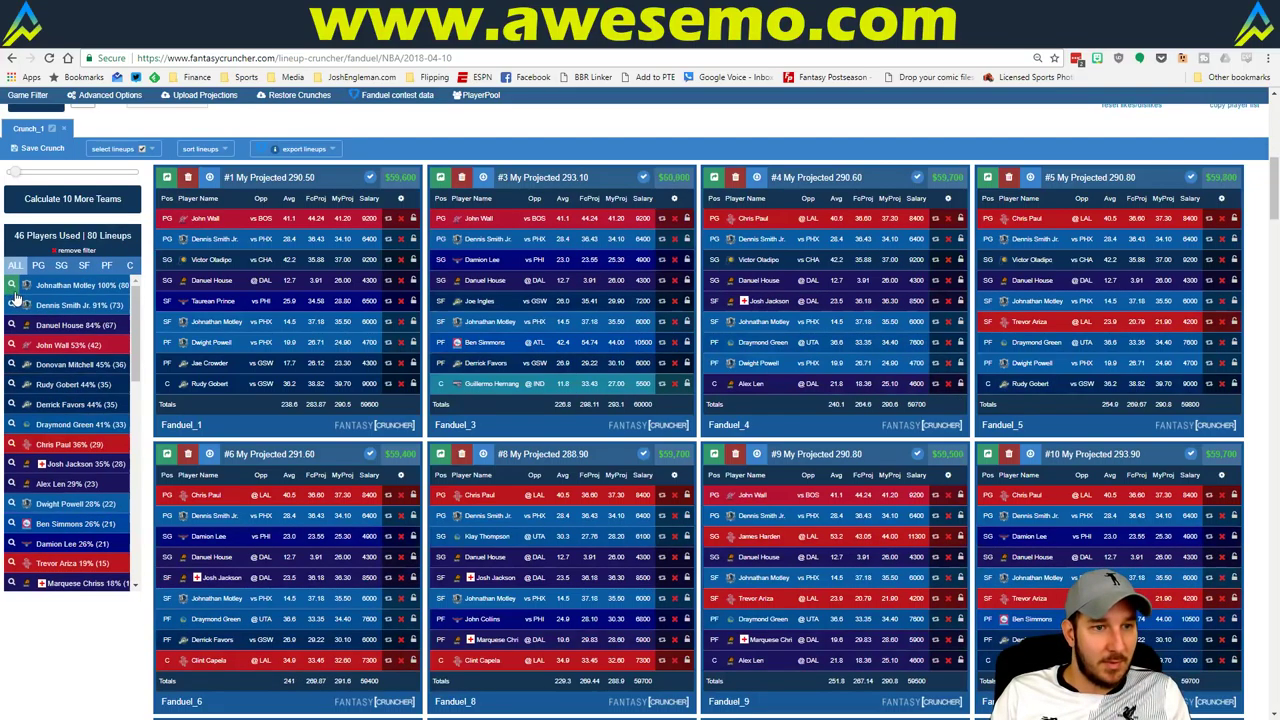
pyautogui.keyDown('ctrl'); pyautogui.click(10, 305); pyautogui.keyUp('ctrl')
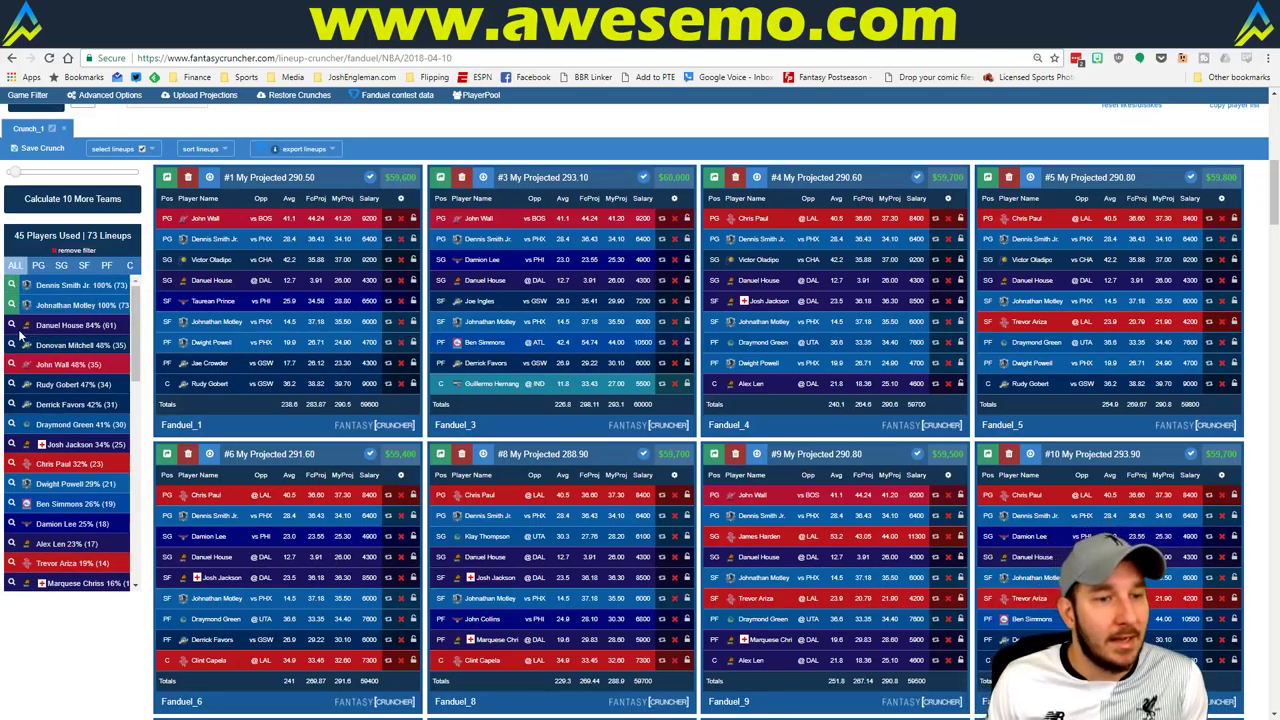
pyautogui.keyDown('ctrl'); pyautogui.click(11, 326); pyautogui.keyUp('ctrl')
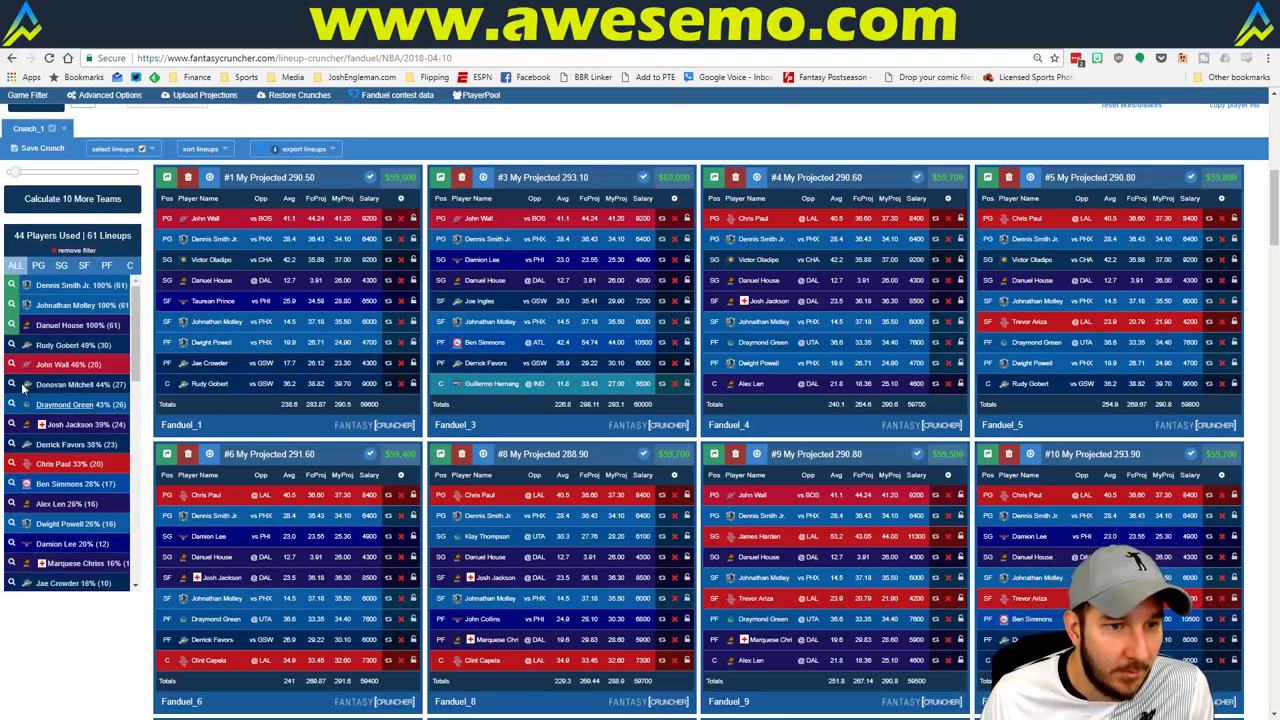
pyautogui.keyDown('ctrl'); pyautogui.click(11, 364); pyautogui.keyUp('ctrl')
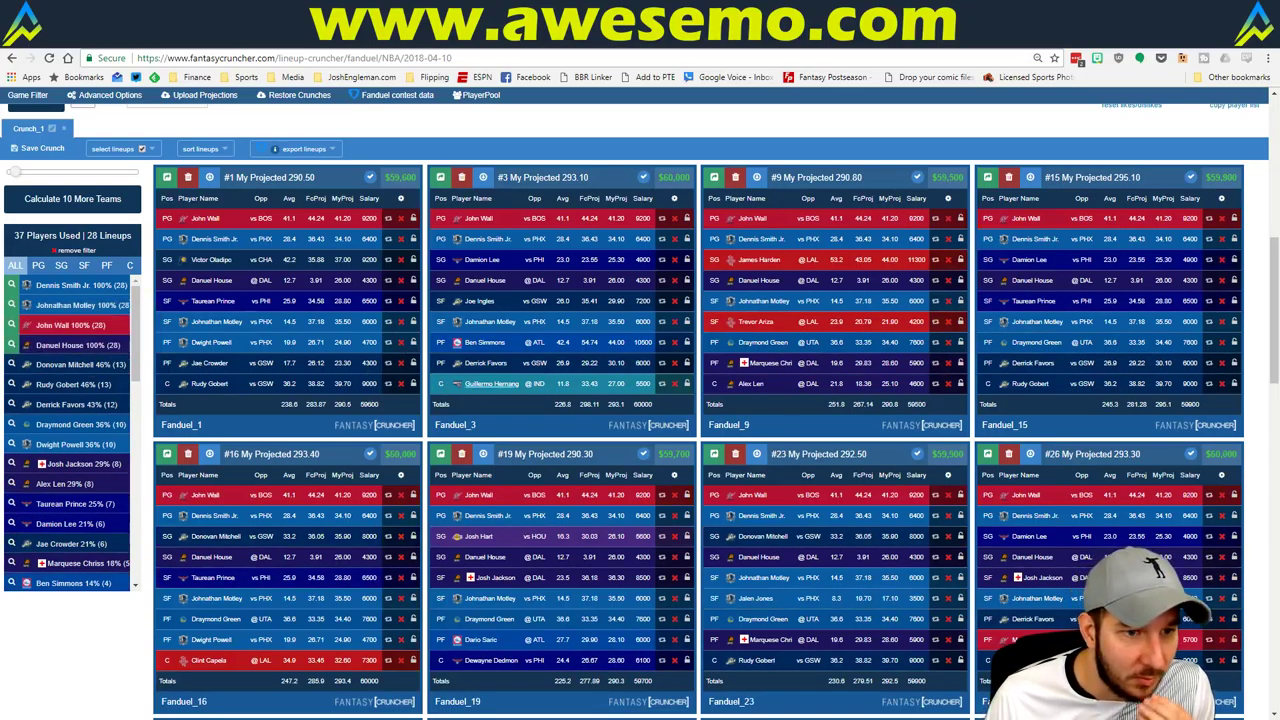
pyautogui.keyDown('ctrl'); pyautogui.click(12, 404); pyautogui.keyUp('ctrl')
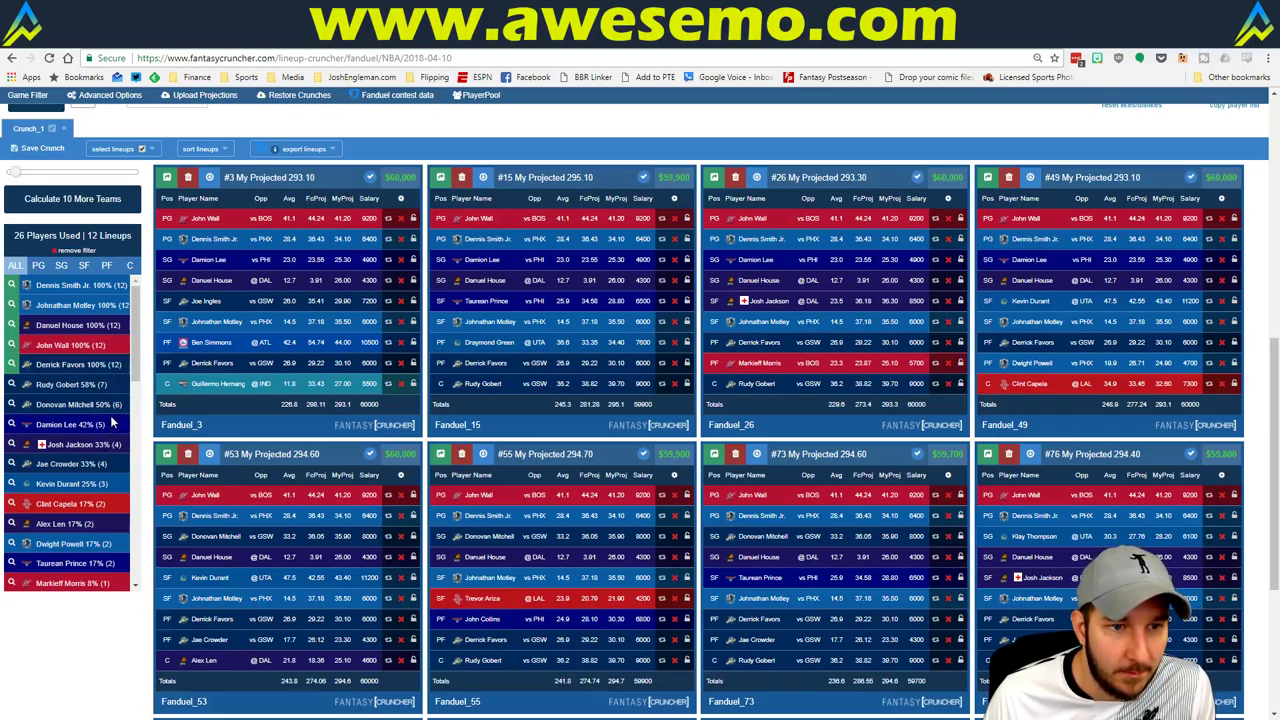
# Compare the small forward and power forward usage in the filtered lineups, and add Trevor Ariza to the lineup filter
pyautogui.click(88, 267)
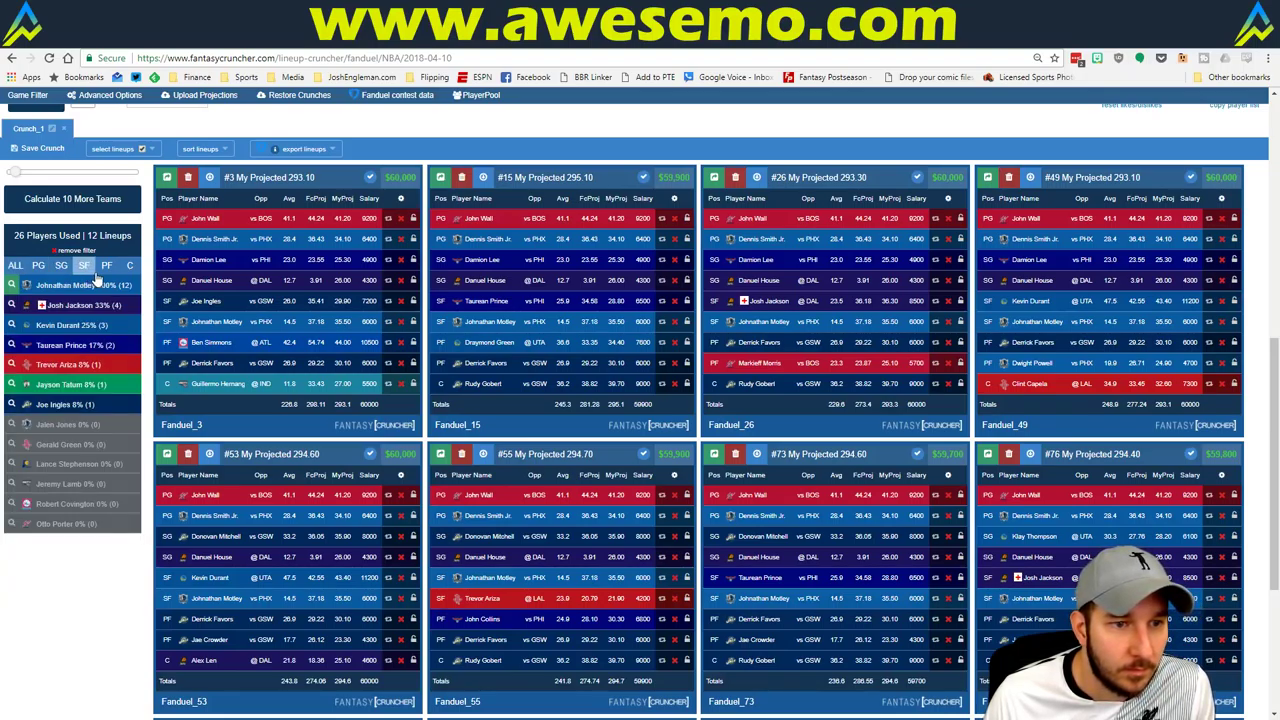
pyautogui.click(107, 266)
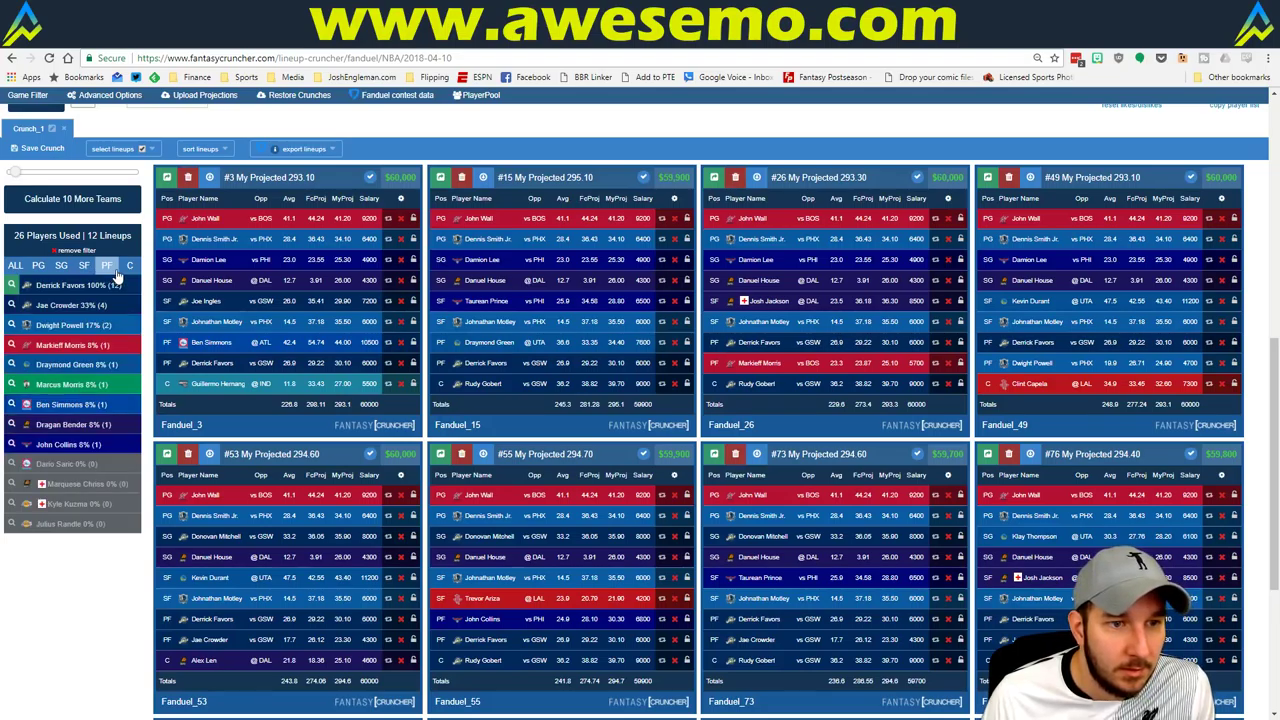
pyautogui.click(84, 266)
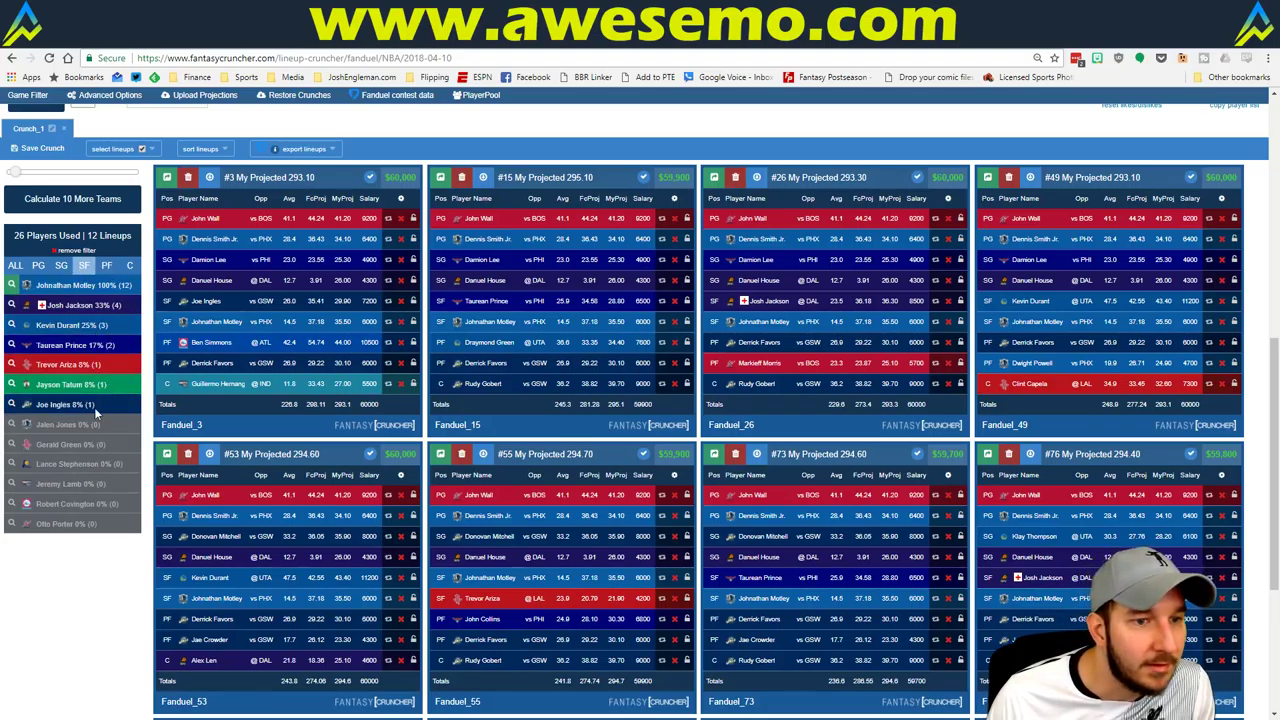
pyautogui.click(12, 365)
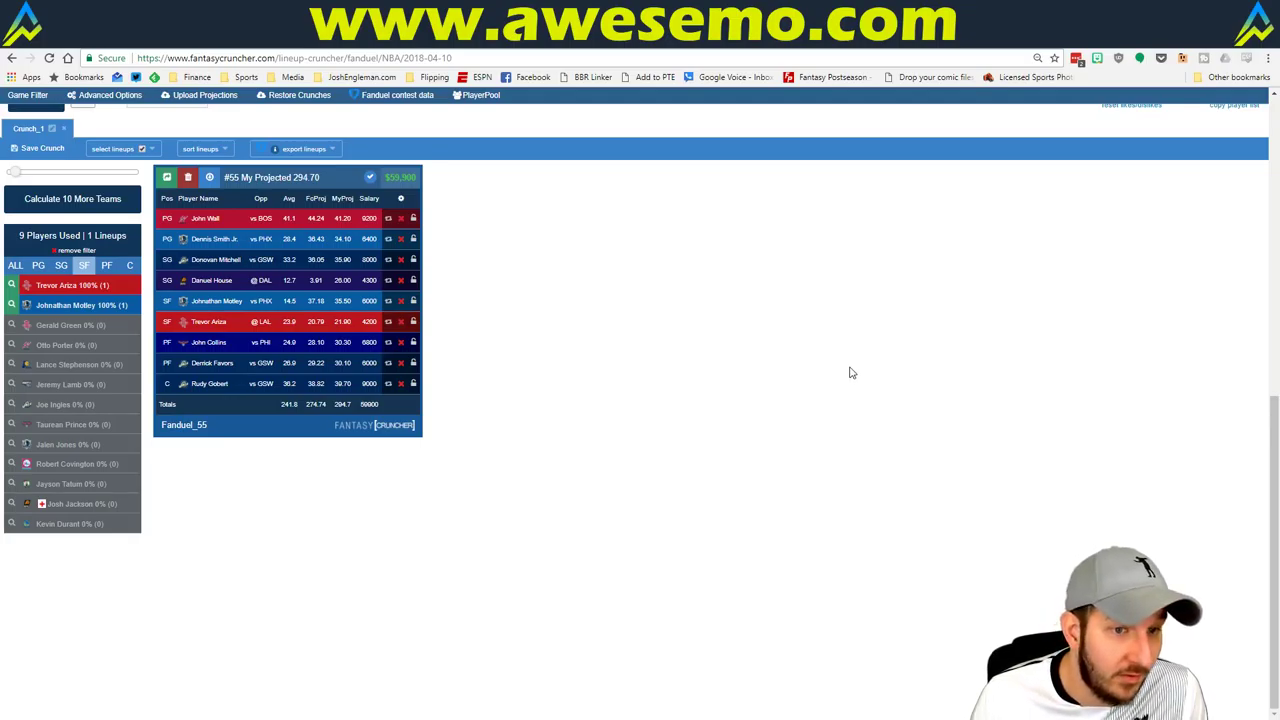
# Open the DraftKings Lineup Cruncher optimizer for NBA
pyautogui.scroll(1, 646, 400)
pyautogui.scroll(8, 646, 400)
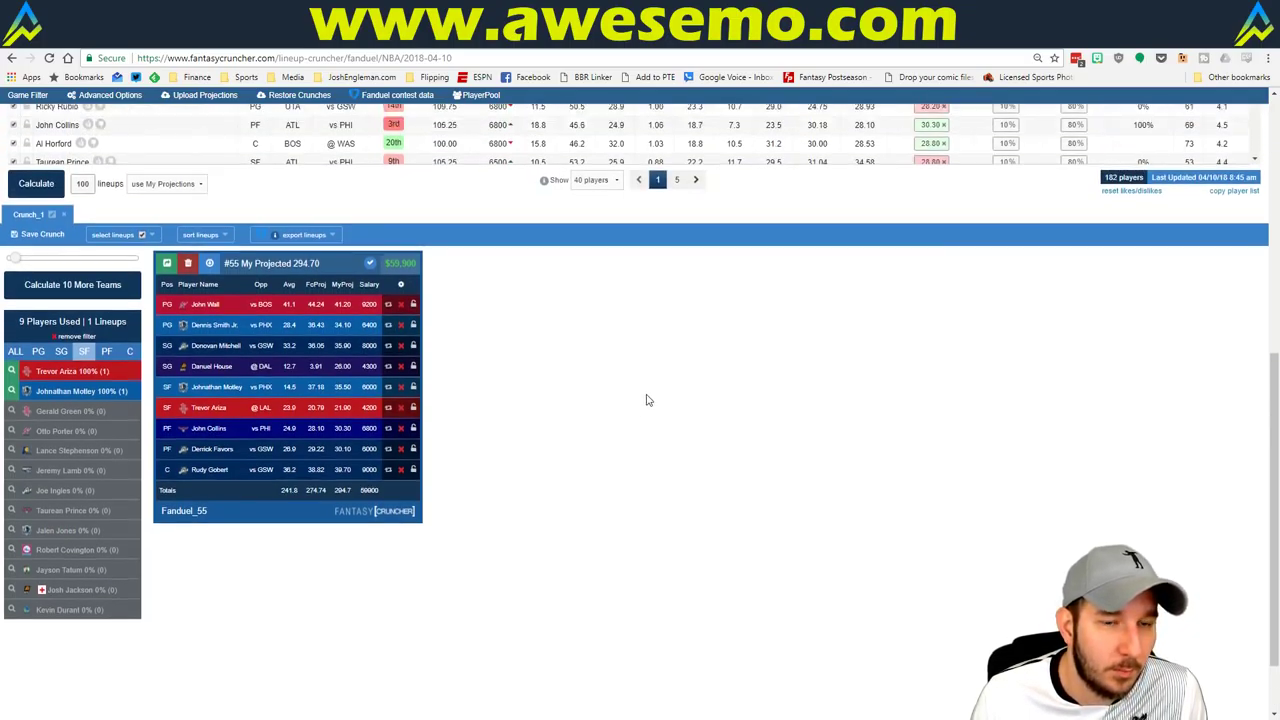
pyautogui.moveTo(196, 108)
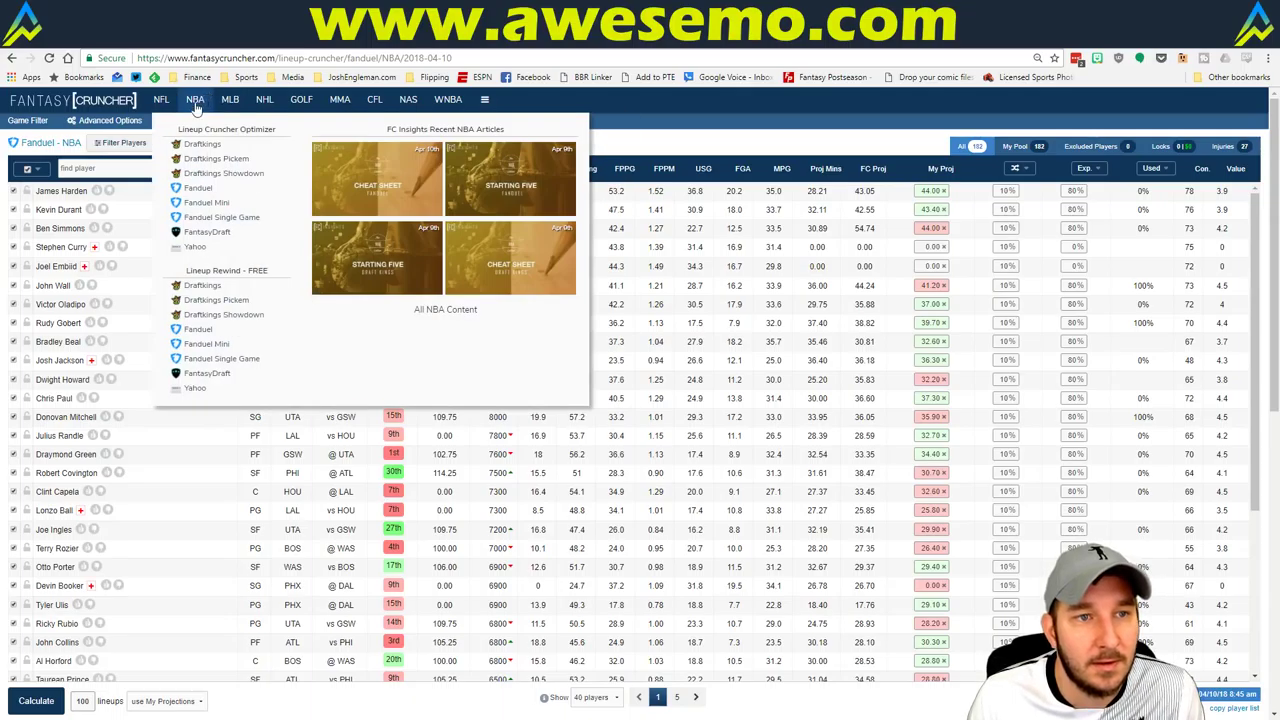
pyautogui.click(191, 148)
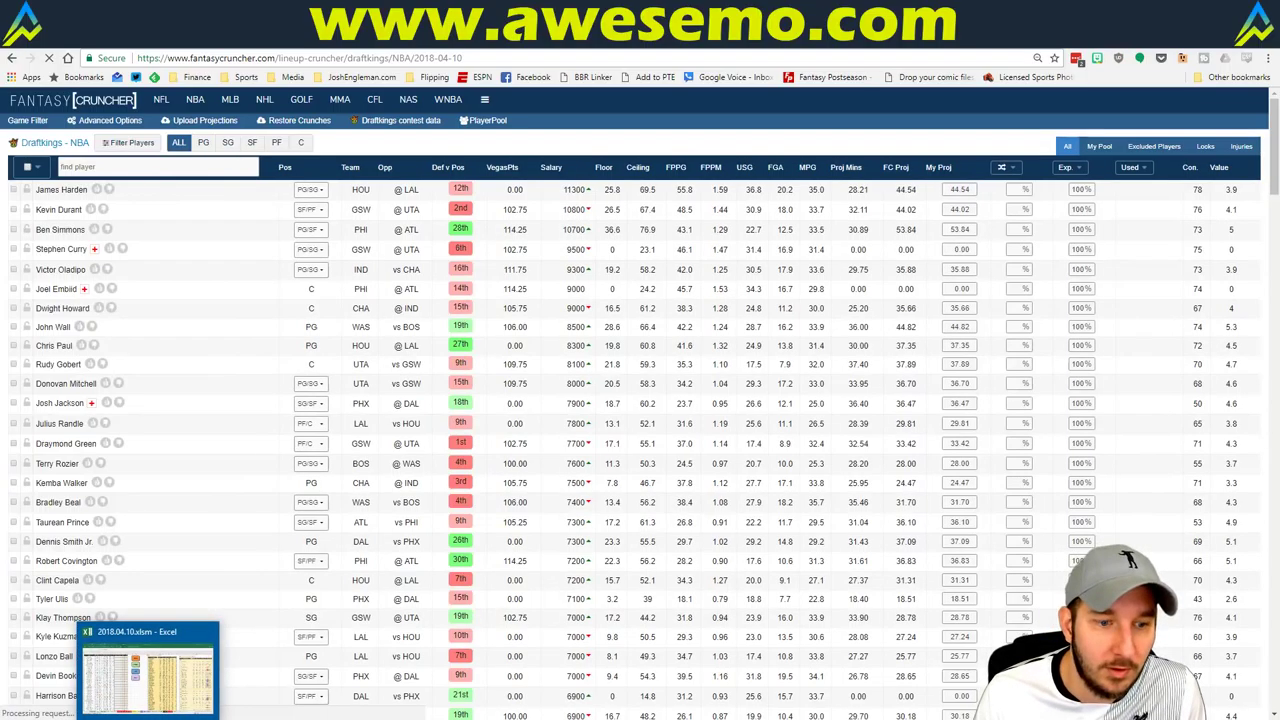
# Upload the player projections from the Excel workbook's Daily sheet to FantasyCruncher's NBA DraftKings upload table
pyautogui.click(150, 670)
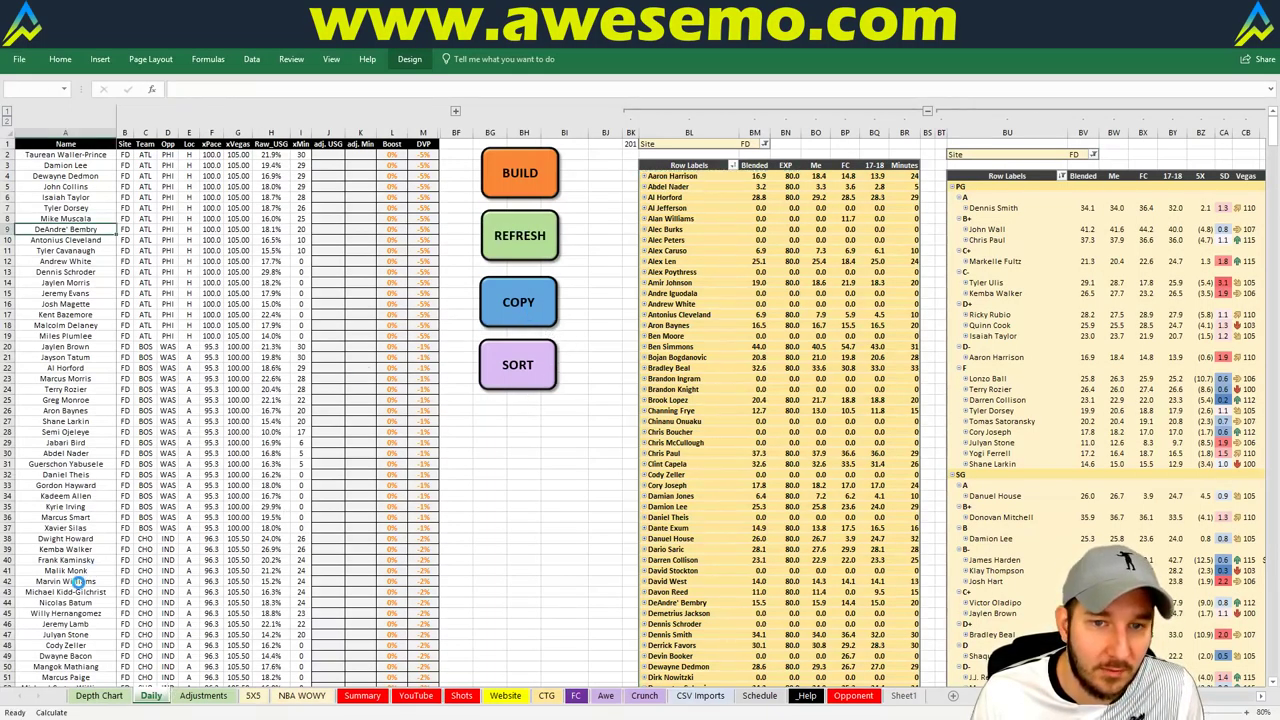
pyautogui.hotkey('alt', 'Tab')
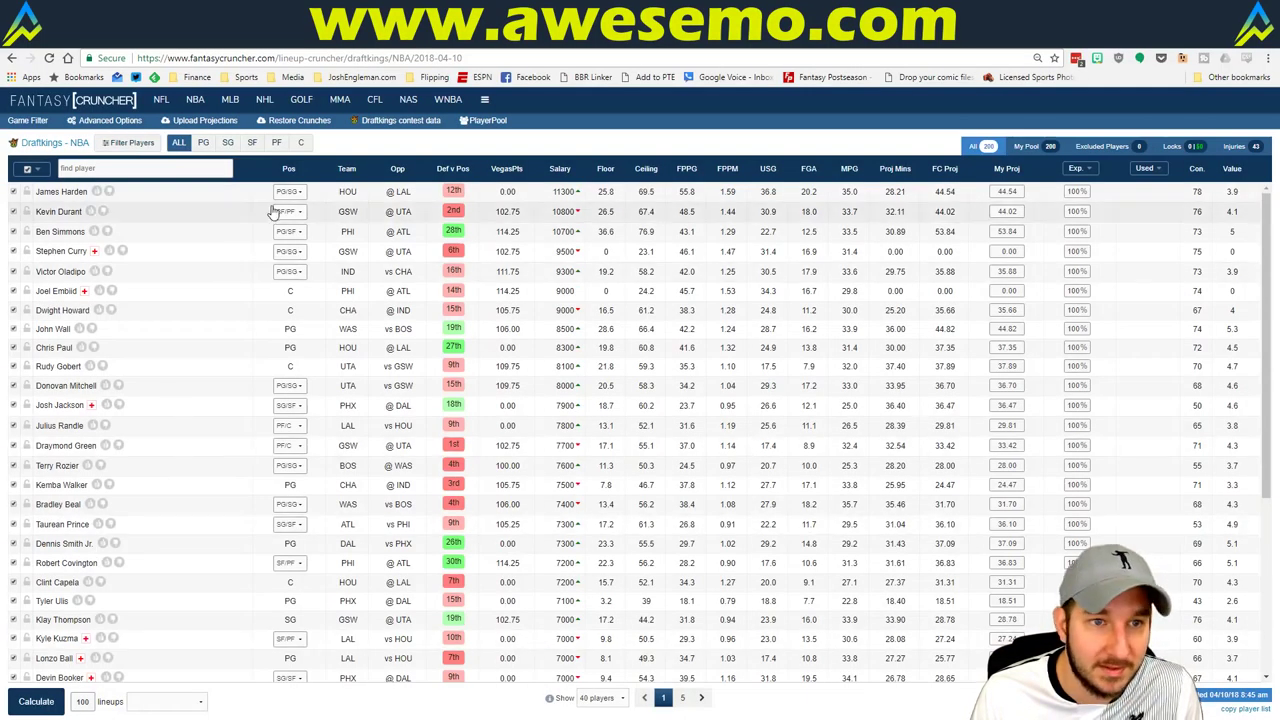
pyautogui.click(222, 124)
pyautogui.click(381, 231)
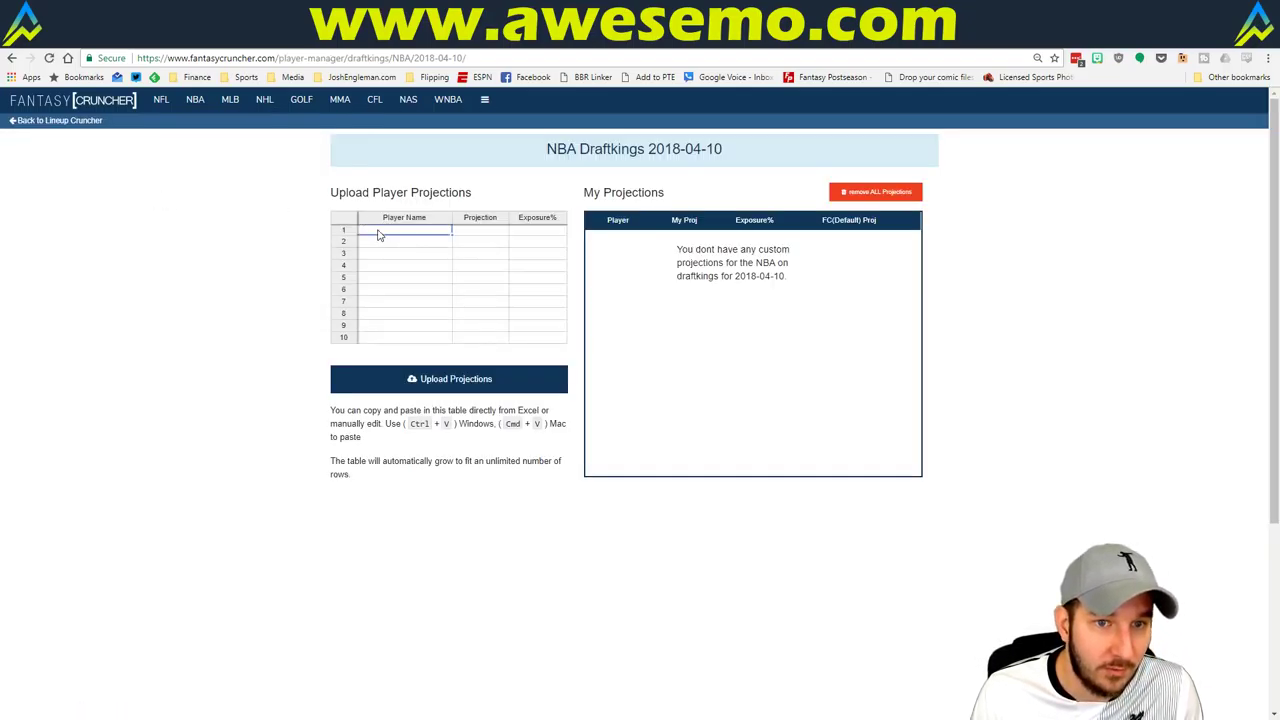
pyautogui.hotkey('ctrl', 'v')
pyautogui.click(504, 386)
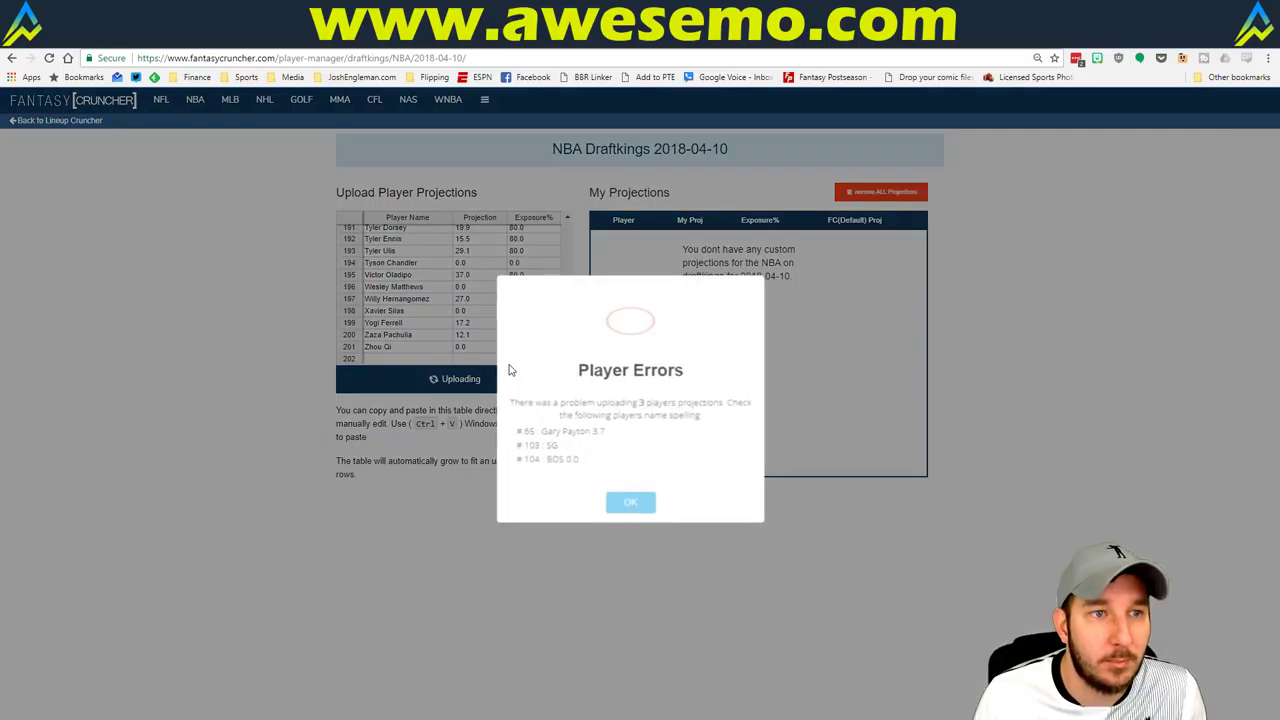
pyautogui.click(645, 495)
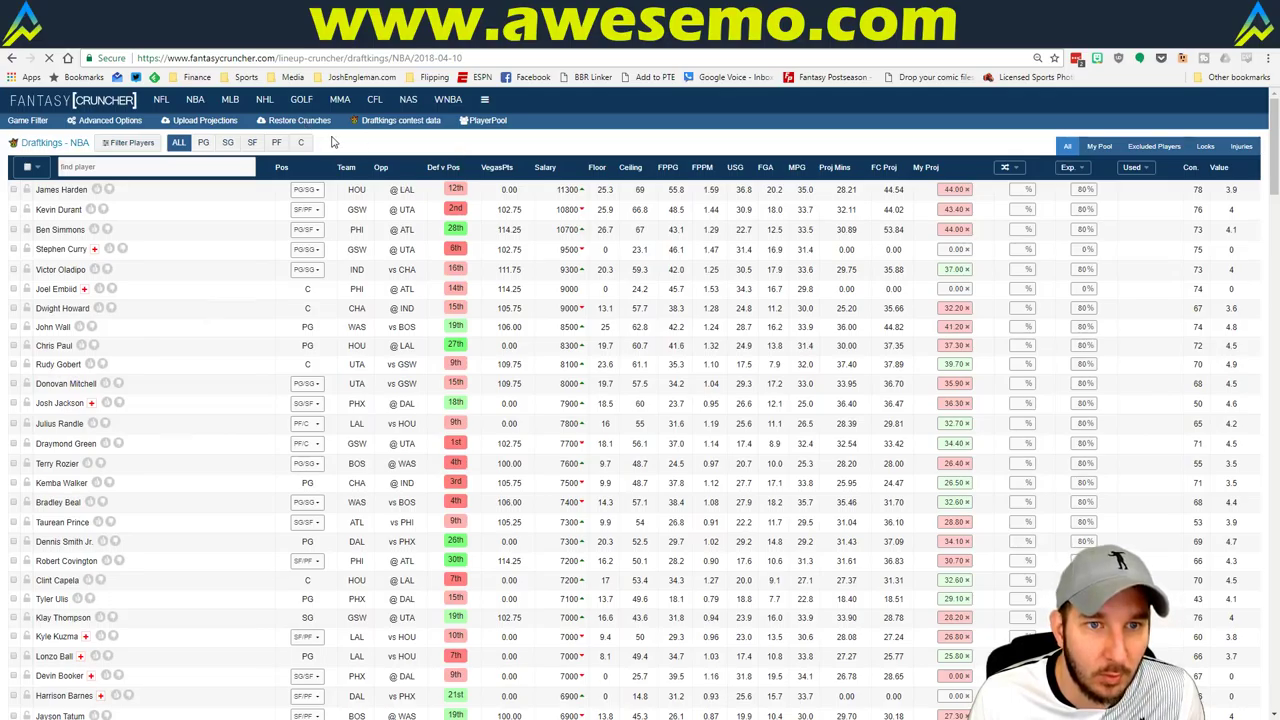
# Calculate 100 DraftKings lineups using My Projections, with 10% randomness on all players and exposure applied as Each
pyautogui.click(178, 701)
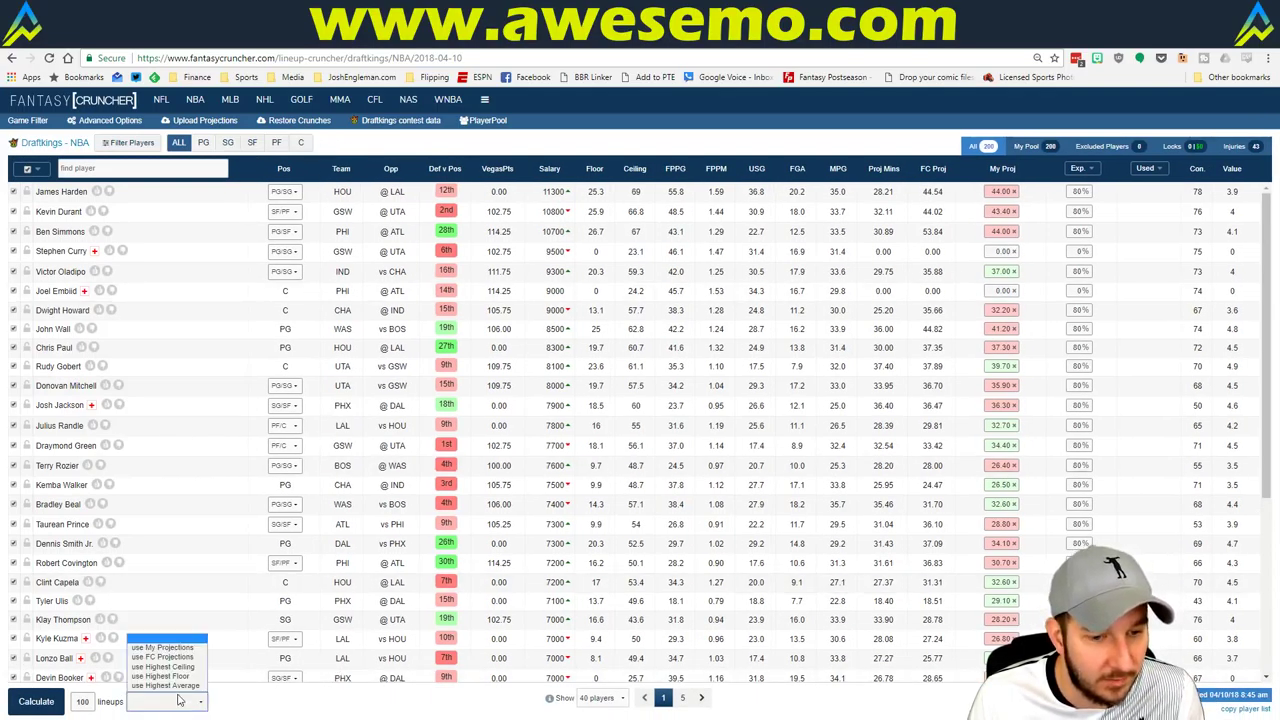
pyautogui.click(170, 648)
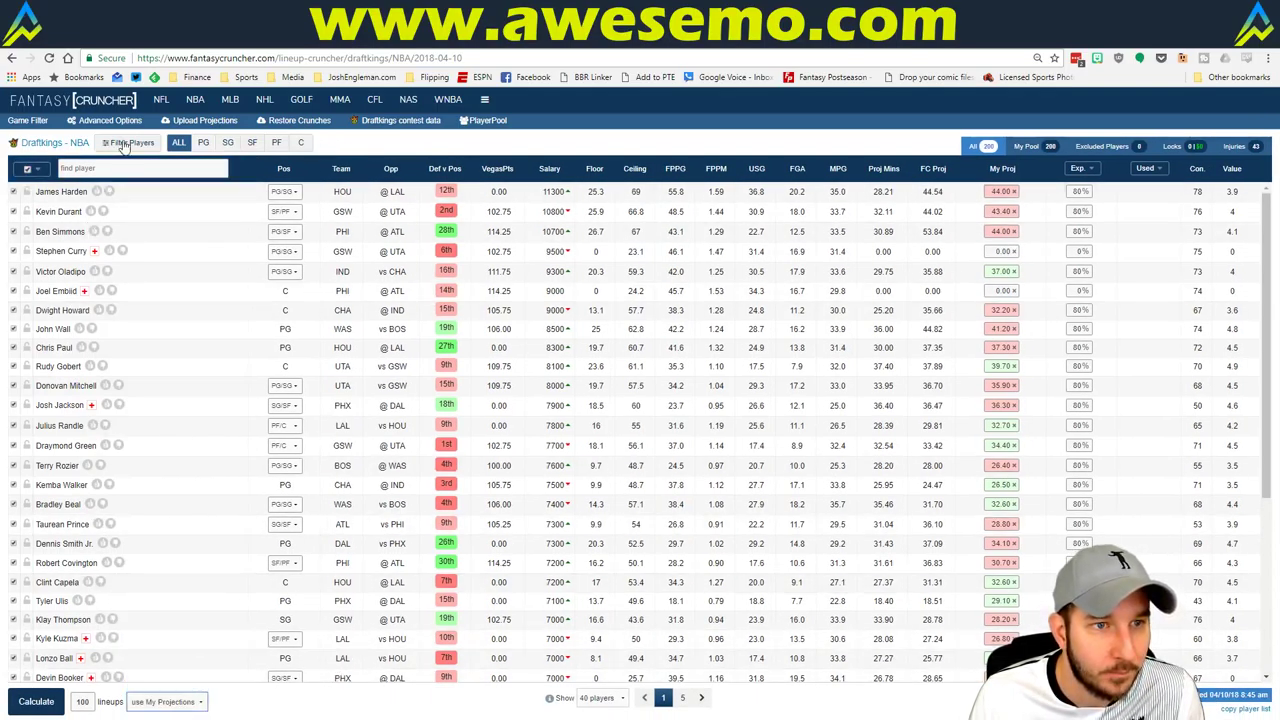
pyautogui.click(110, 120)
pyautogui.click(430, 524)
pyautogui.write('10')
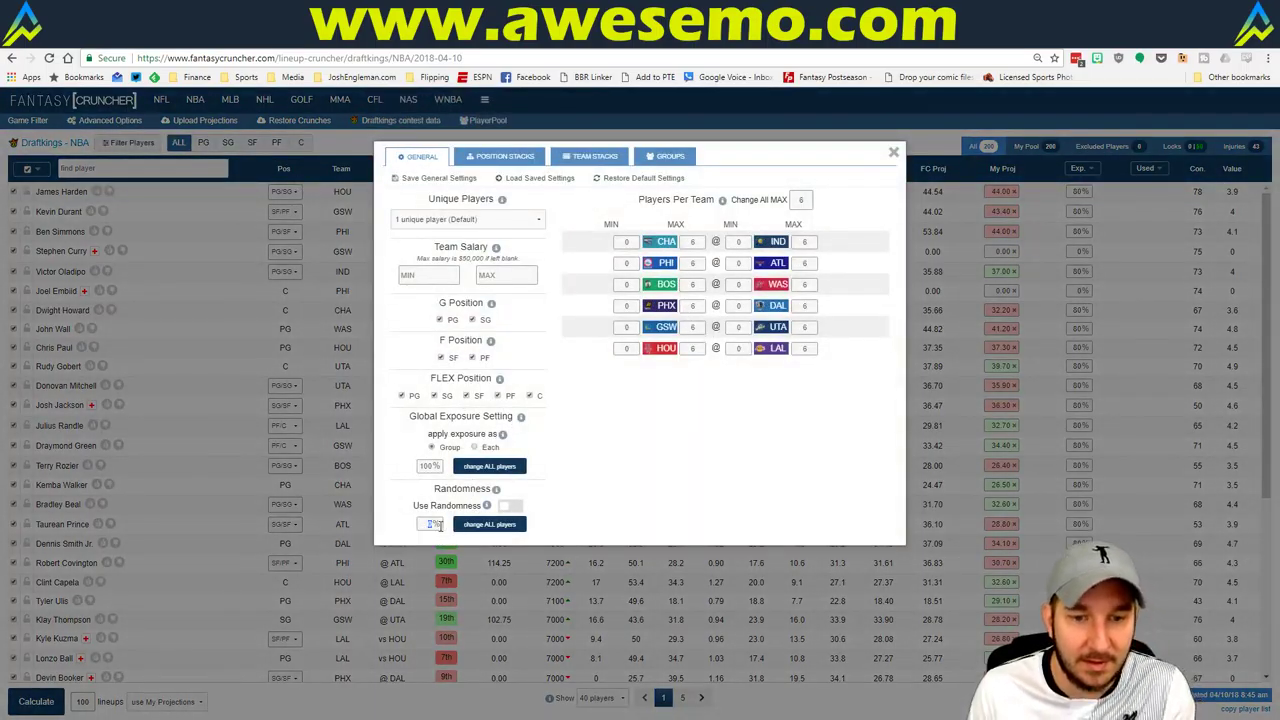
pyautogui.click(481, 521)
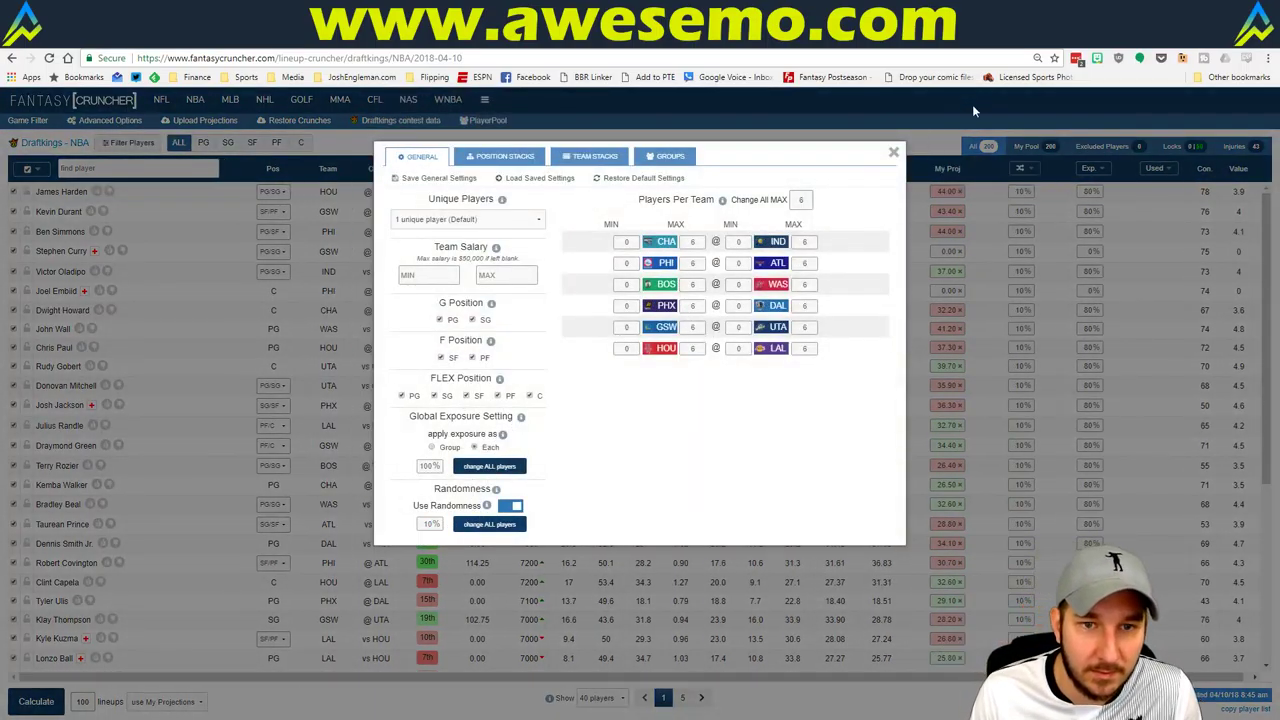
pyautogui.click(893, 152)
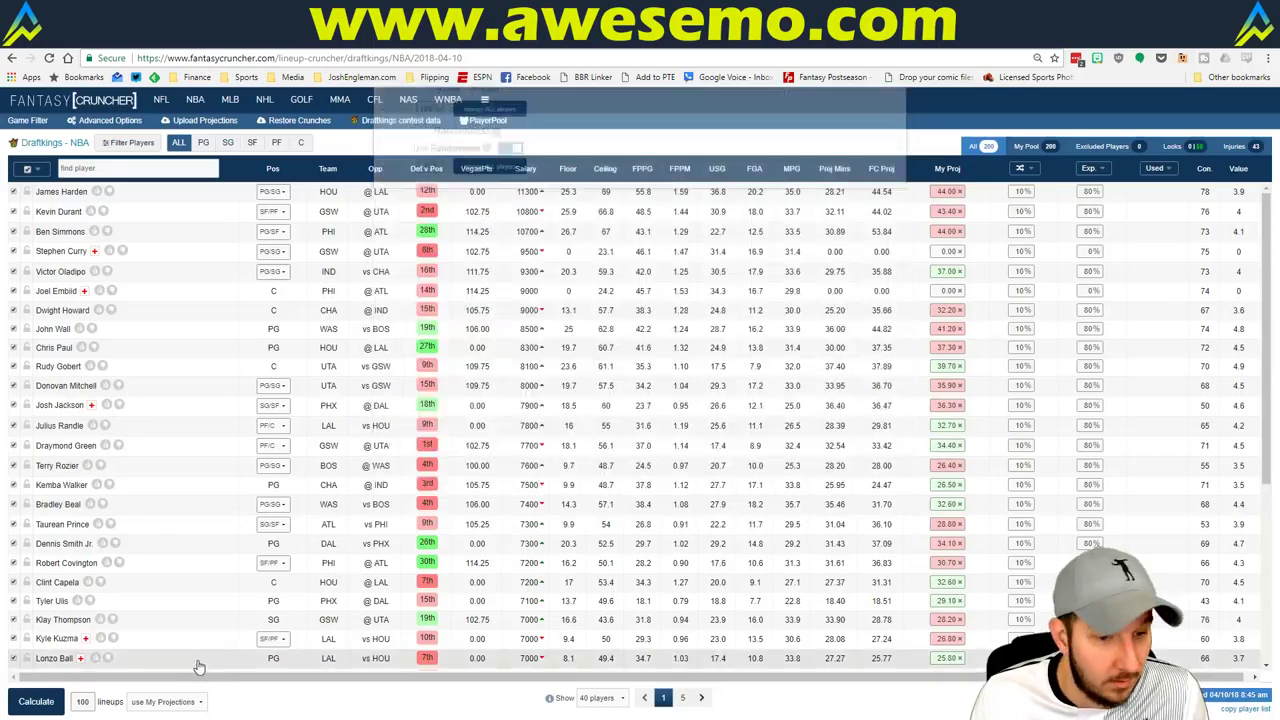
pyautogui.click(45, 704)
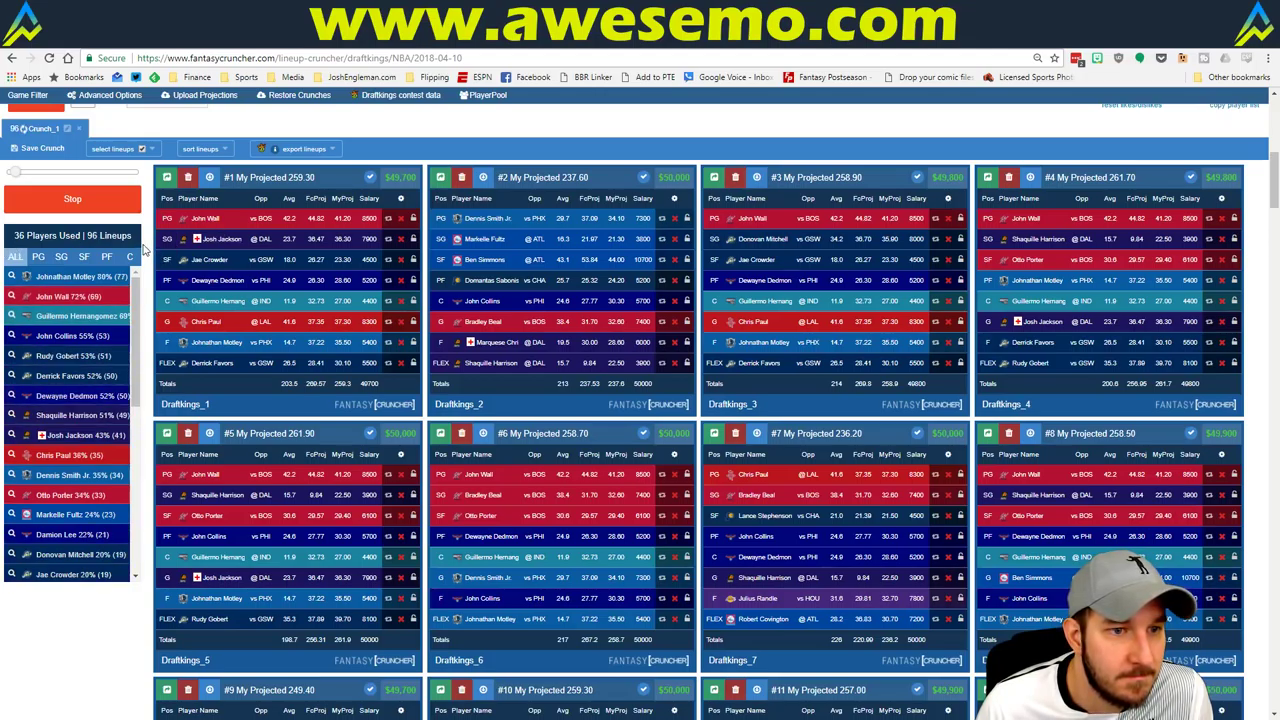
# Filter the DraftKings lineups to those that include Johnathan Motley, Guillermo Hernangomez and John Wall
pyautogui.click(10, 277)
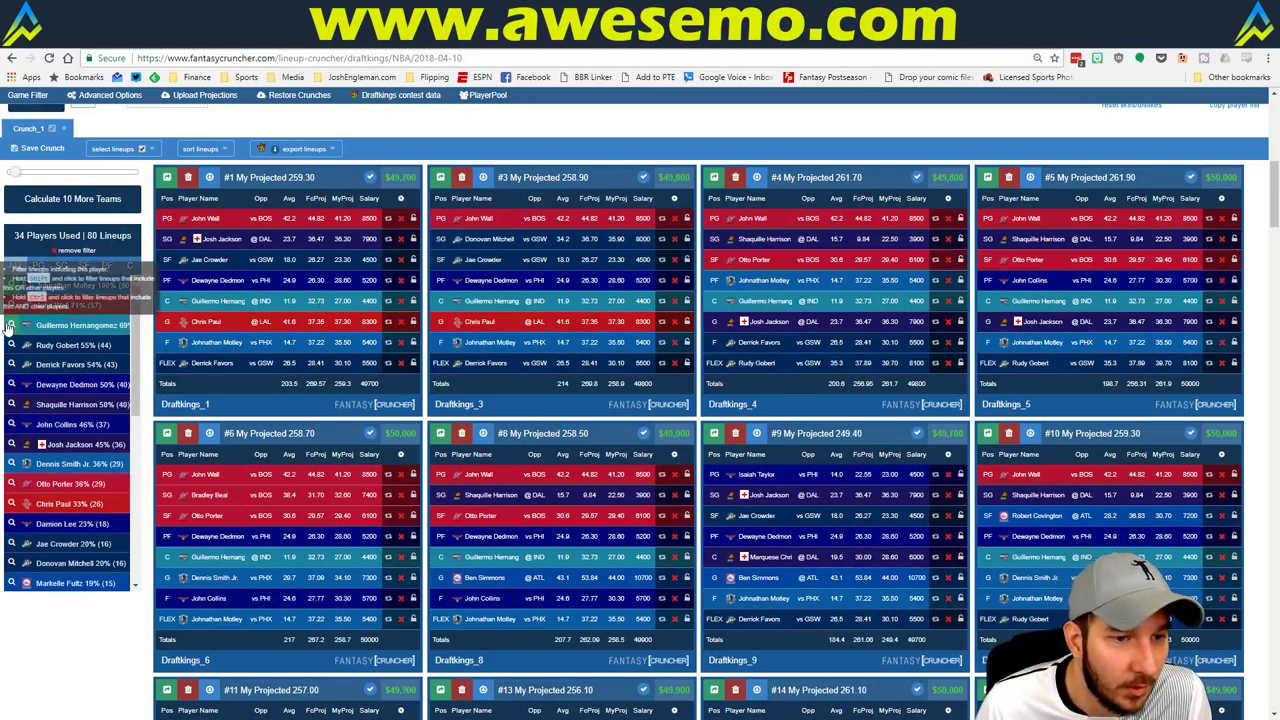
pyautogui.click(10, 325)
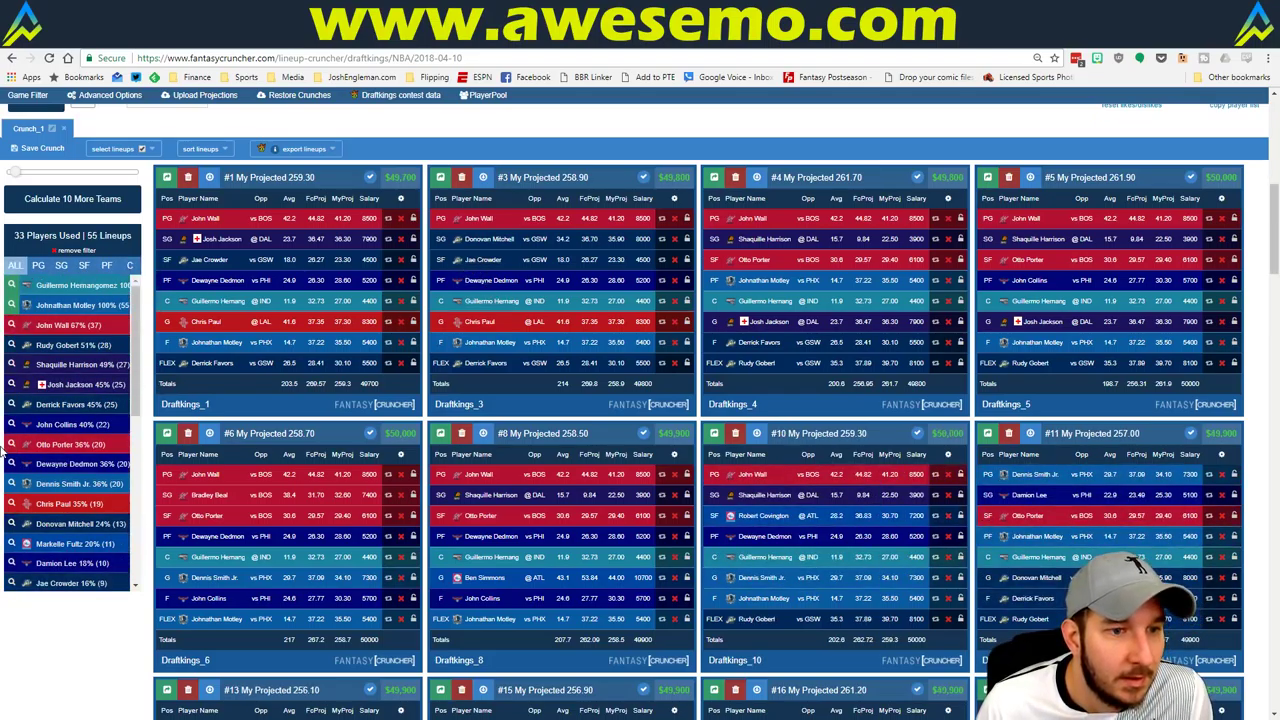
pyautogui.click(10, 325)
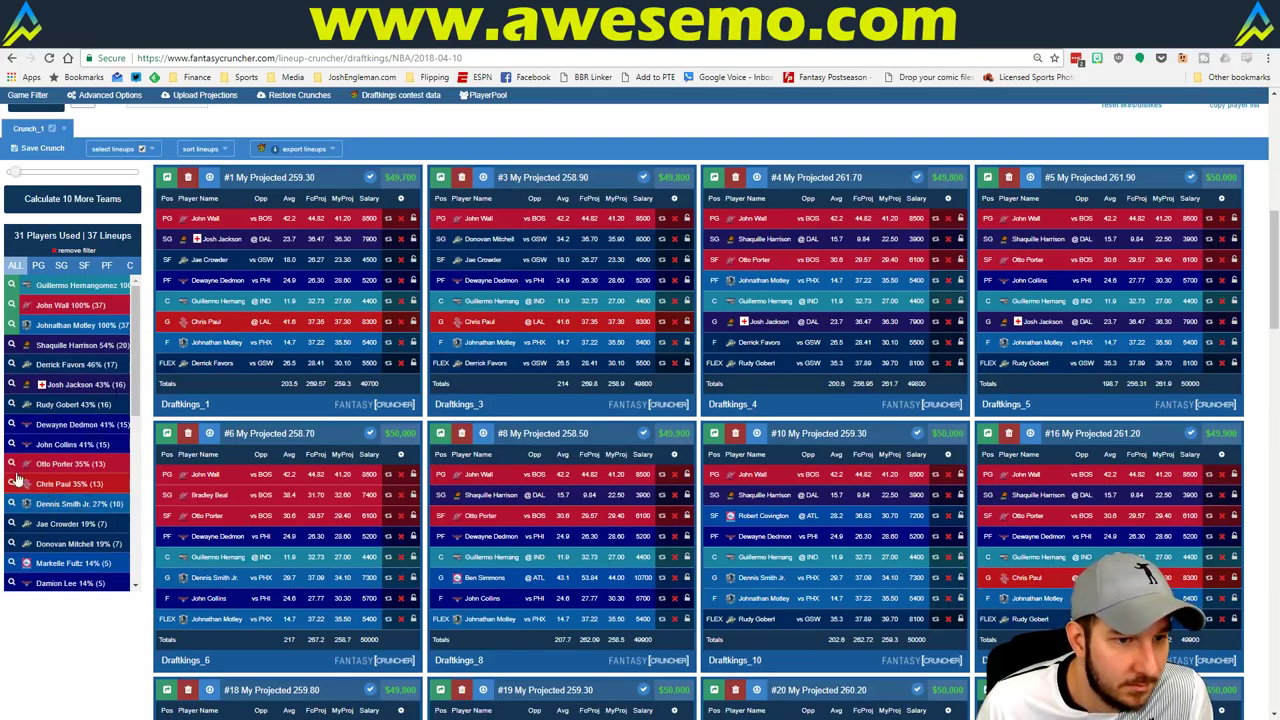
# Check the graded DraftKings player rankings on the Excel workbook's Daily sheet, and add Dennis Smith Jr. to FantasyCruncher's lineup filter
pyautogui.hotkey('alt', 'Tab')
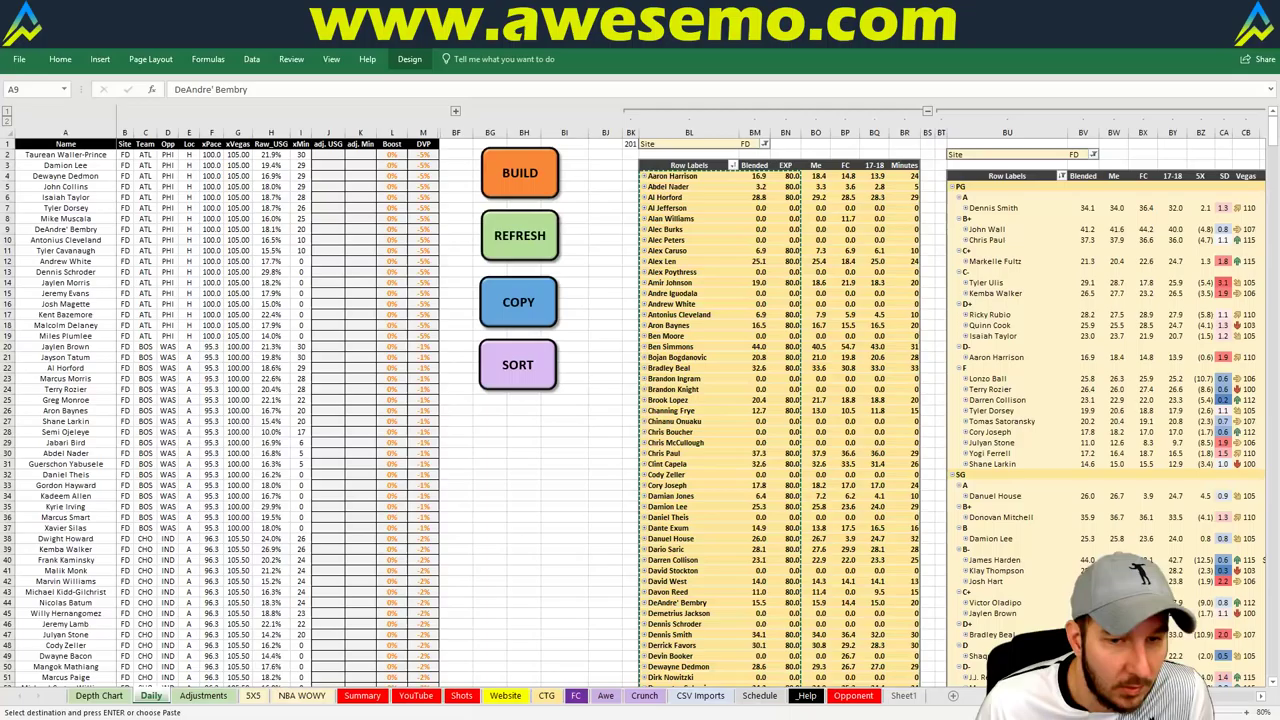
pyautogui.hscroll(10, 690, 400)
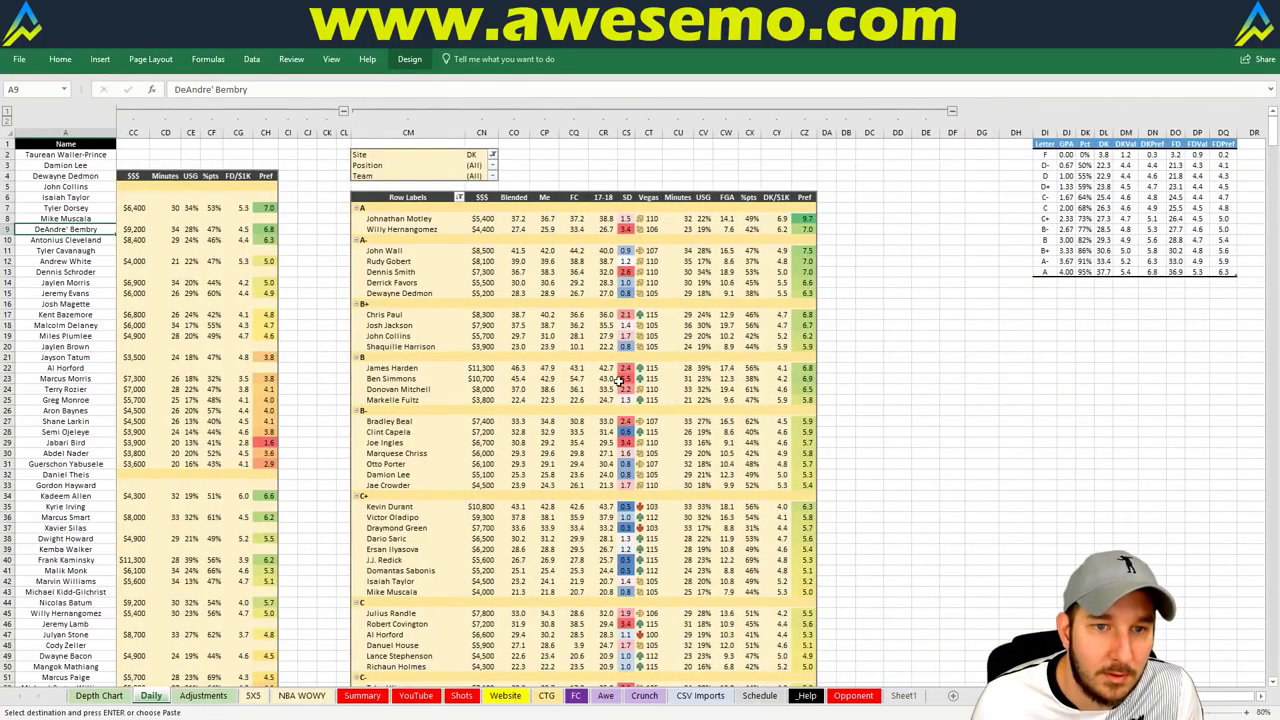
pyautogui.hotkey('alt', 'Tab')
pyautogui.hotkey('alt', 'Tab')
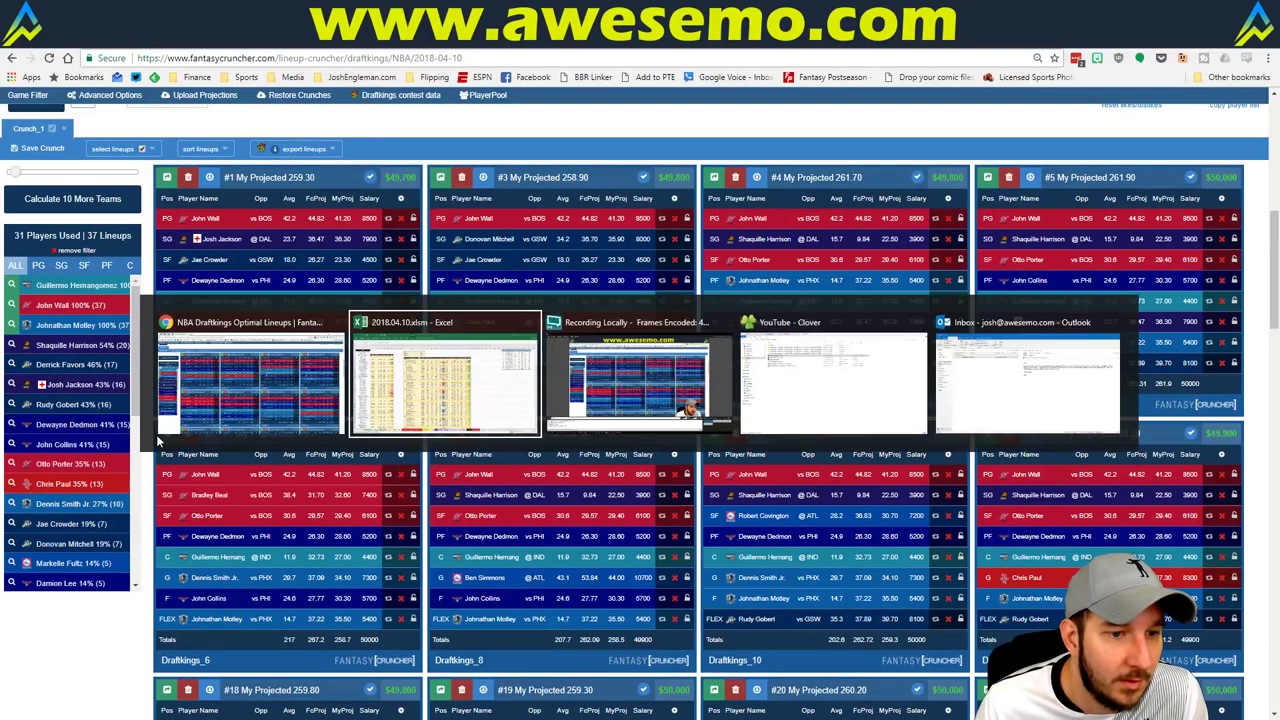
pyautogui.hotkey('alt', 'Tab')
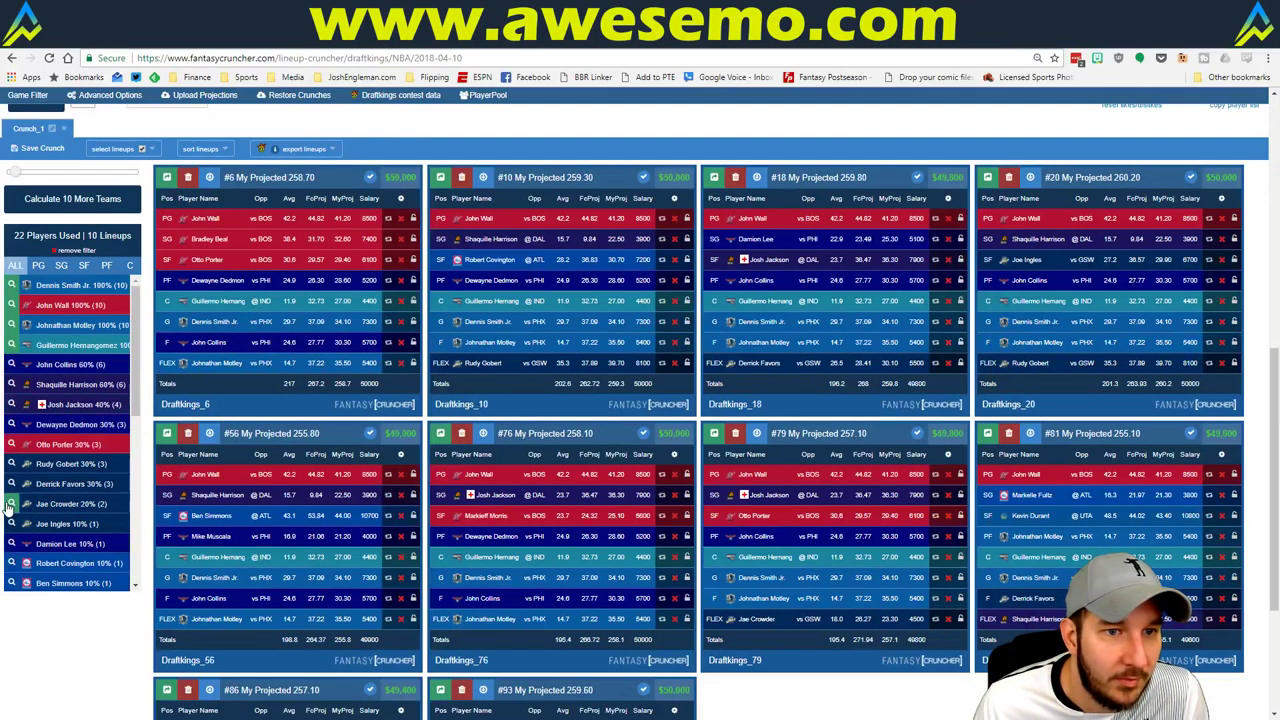
# Recheck the DraftKings player grades in the Excel workbook, and add Dewayne Dedmon to FantasyCruncher's lineup filter
pyautogui.hotkey('alt', 'Tab')
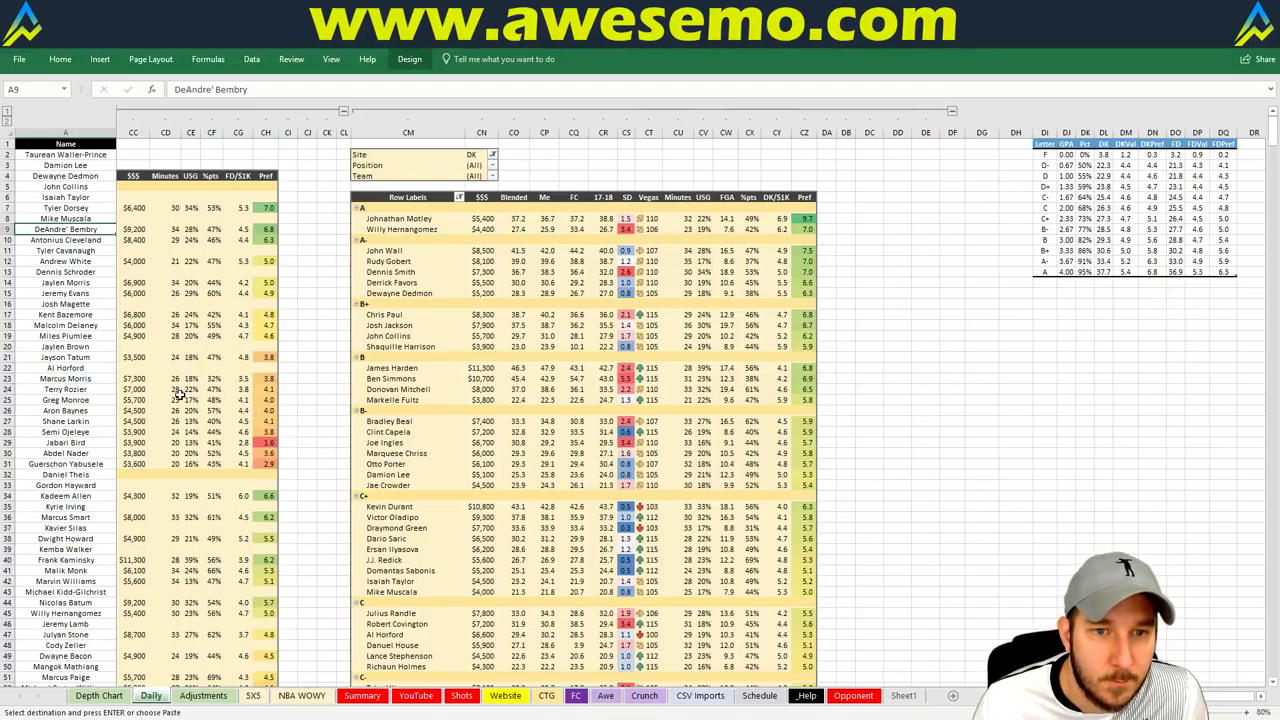
pyautogui.hotkey('alt', 'Tab')
pyautogui.click(11, 443)
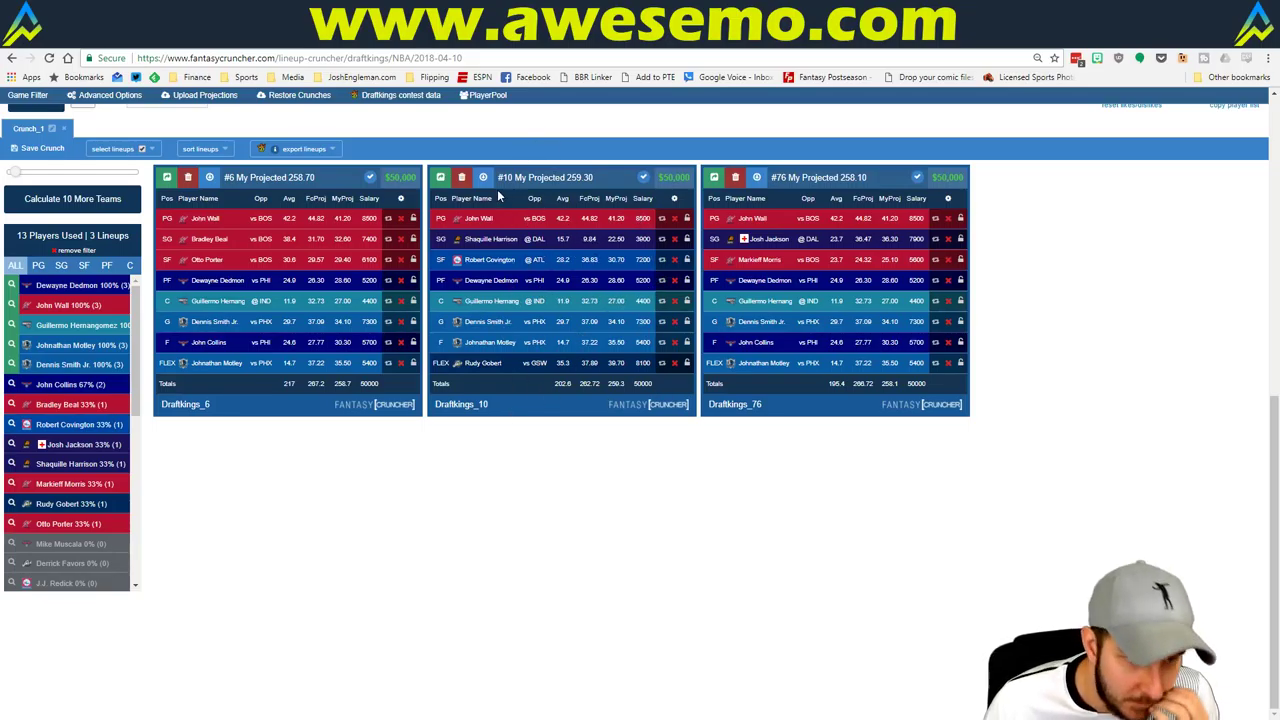
# Switch to the Excel workbook and open its YouTube sheet with the team summary
pyautogui.hotkey('alt', 'Tab')
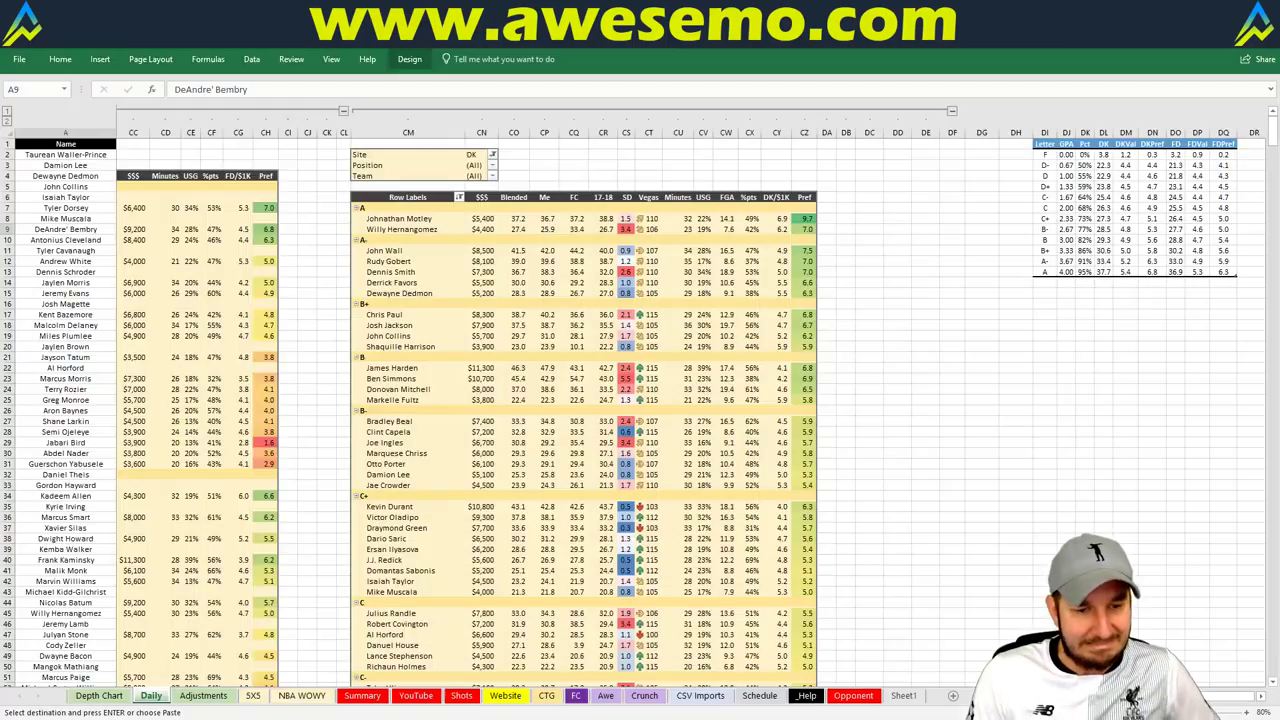
pyautogui.click(402, 703)
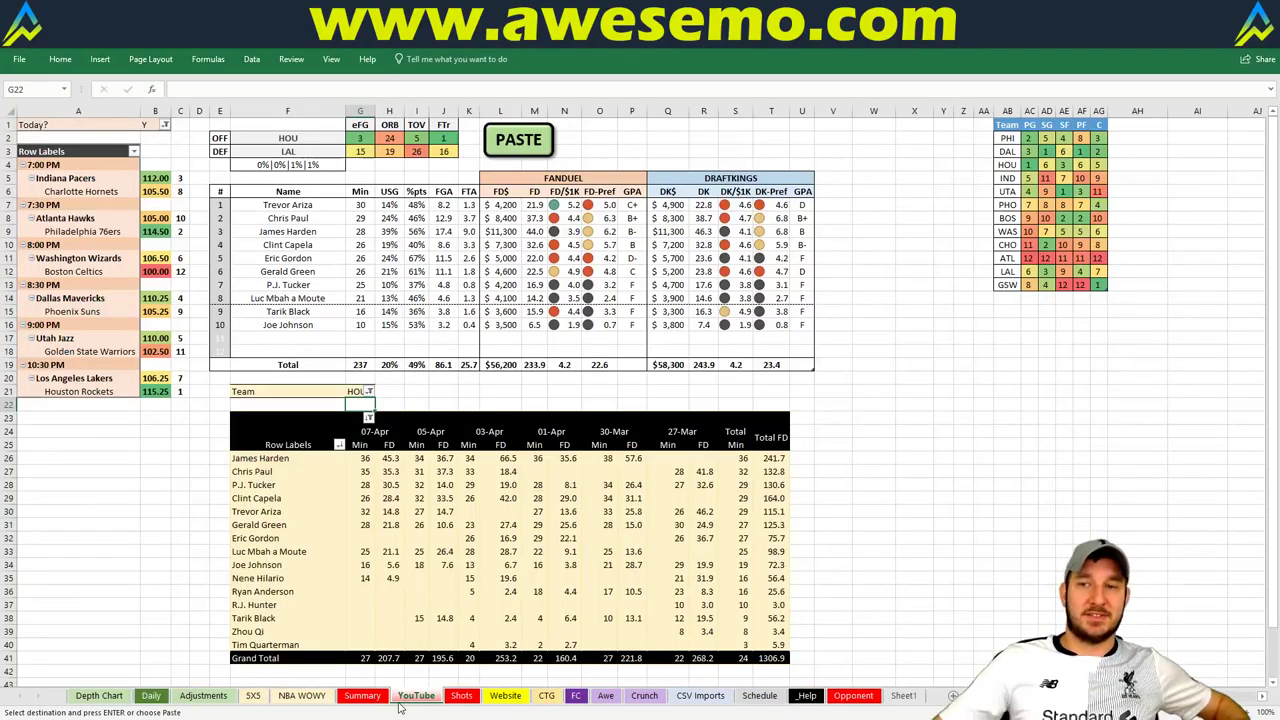